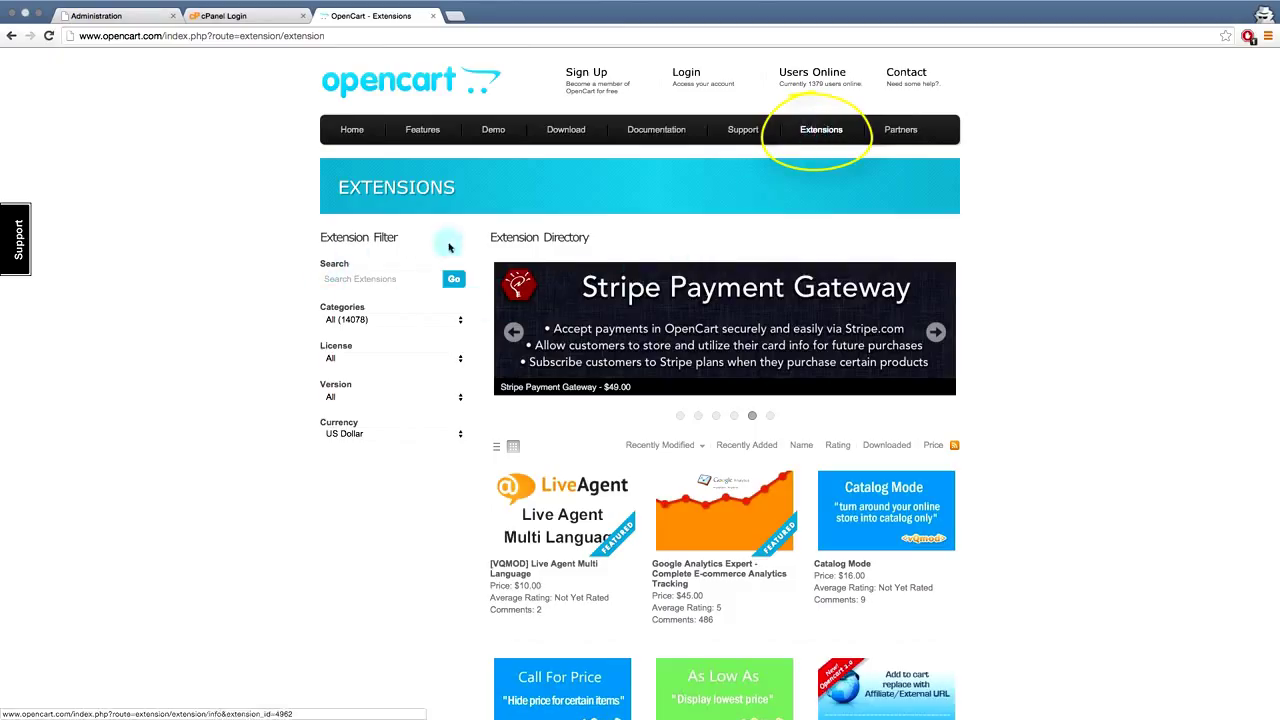
- Filter extensions to Themes, Free license and version 2.0.0.0, then open the Free Opencart 2.0 Template
click(410, 321)
click(409, 343)
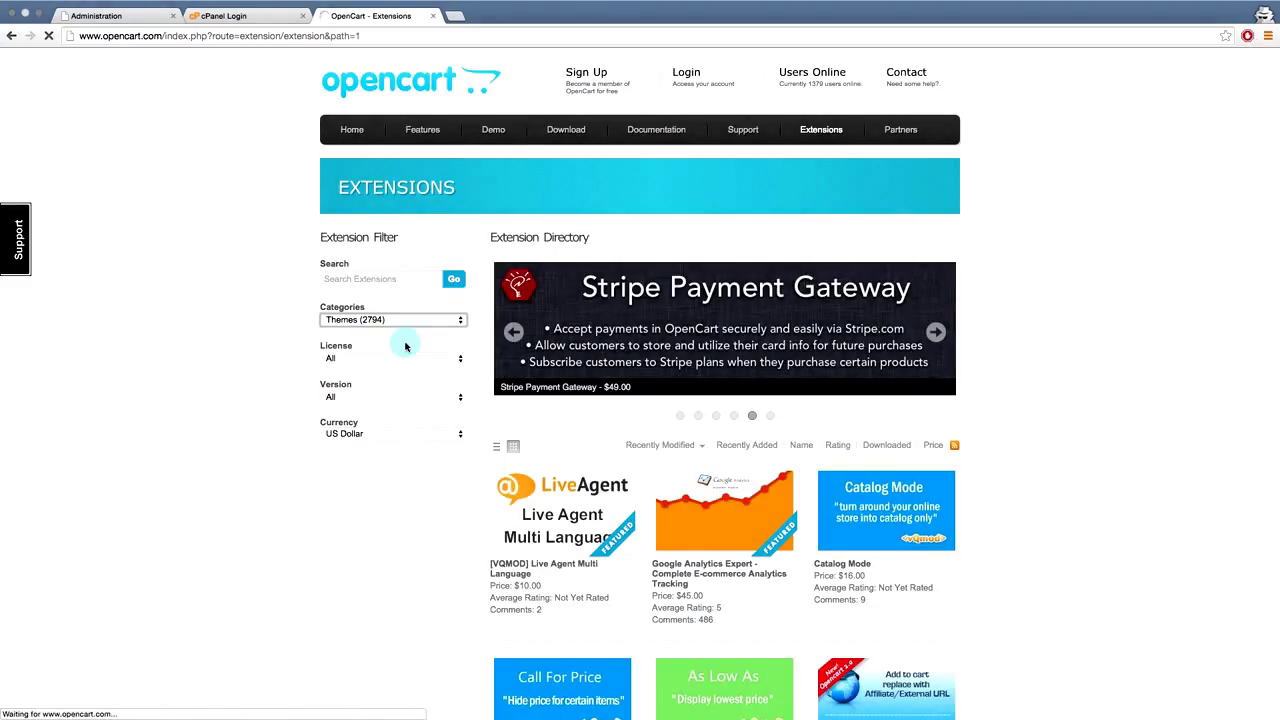
click(399, 359)
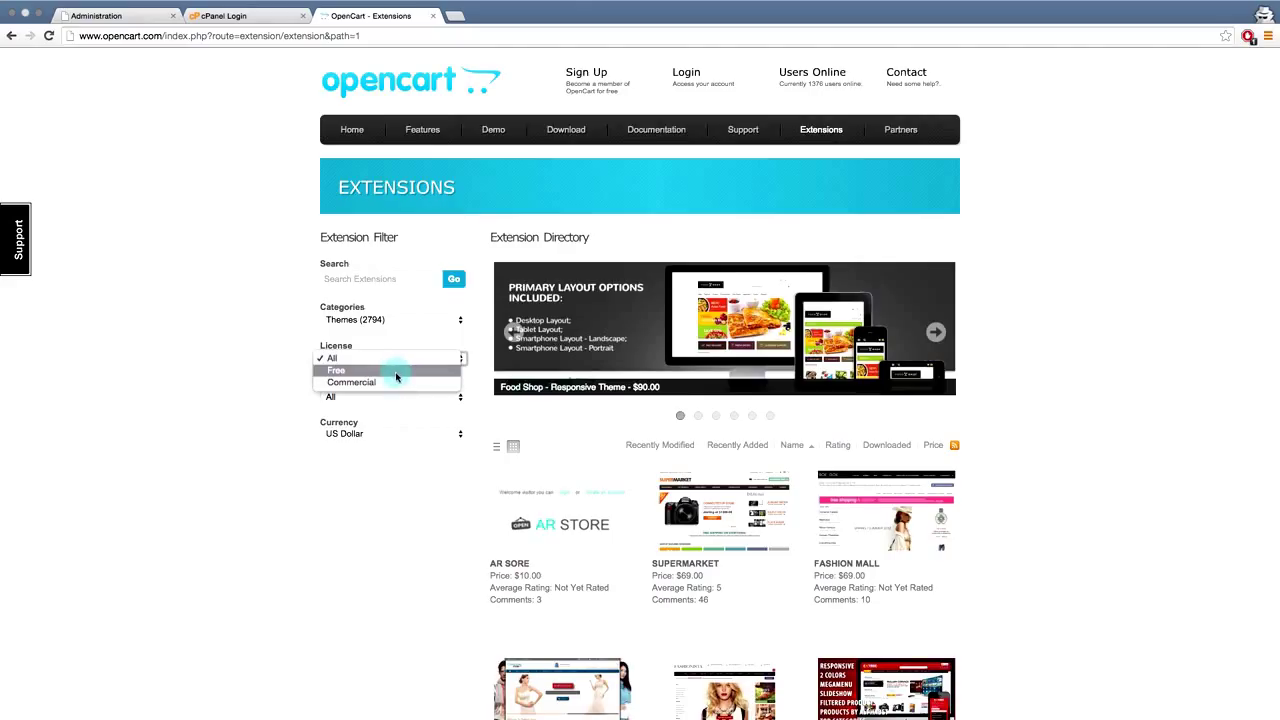
click(396, 376)
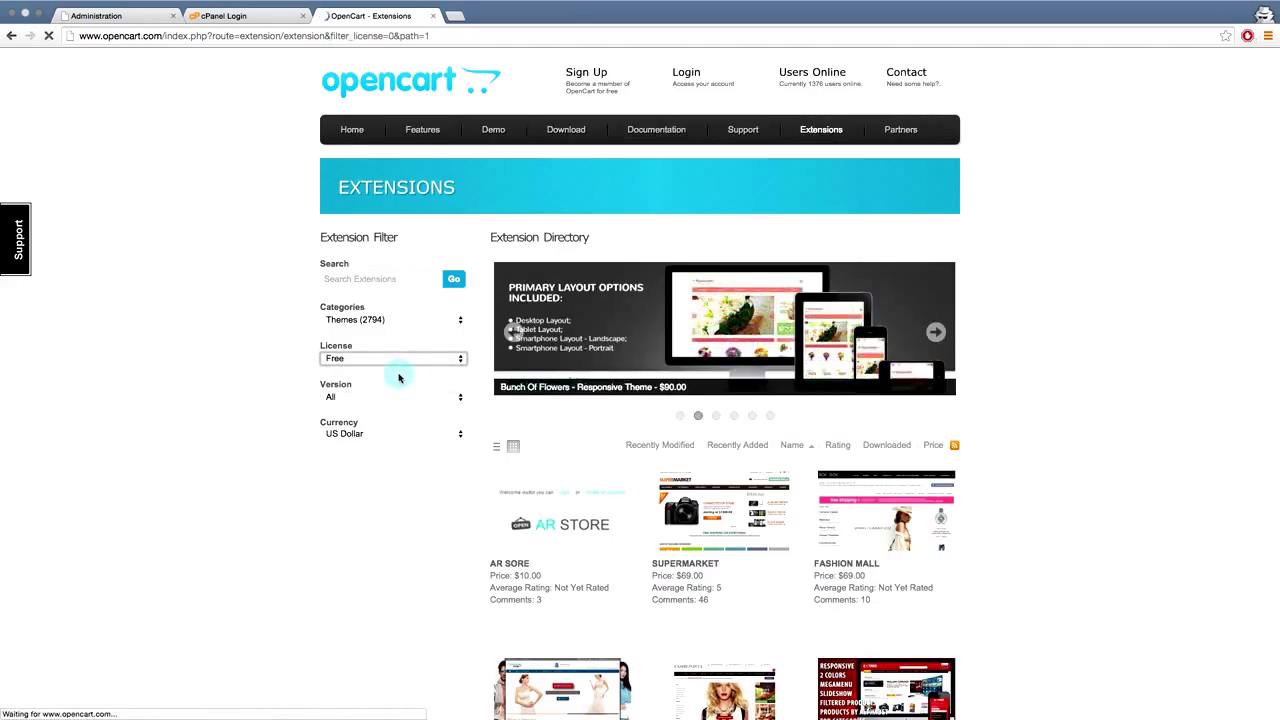
click(380, 397)
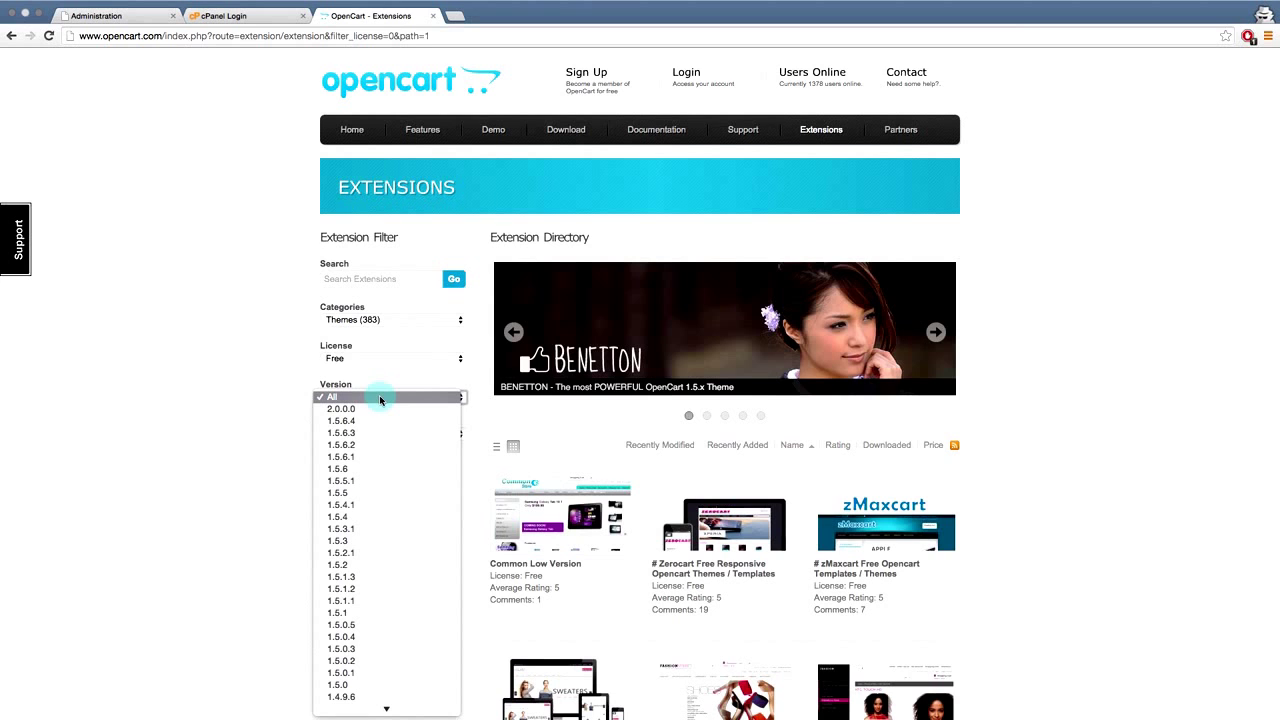
click(379, 409)
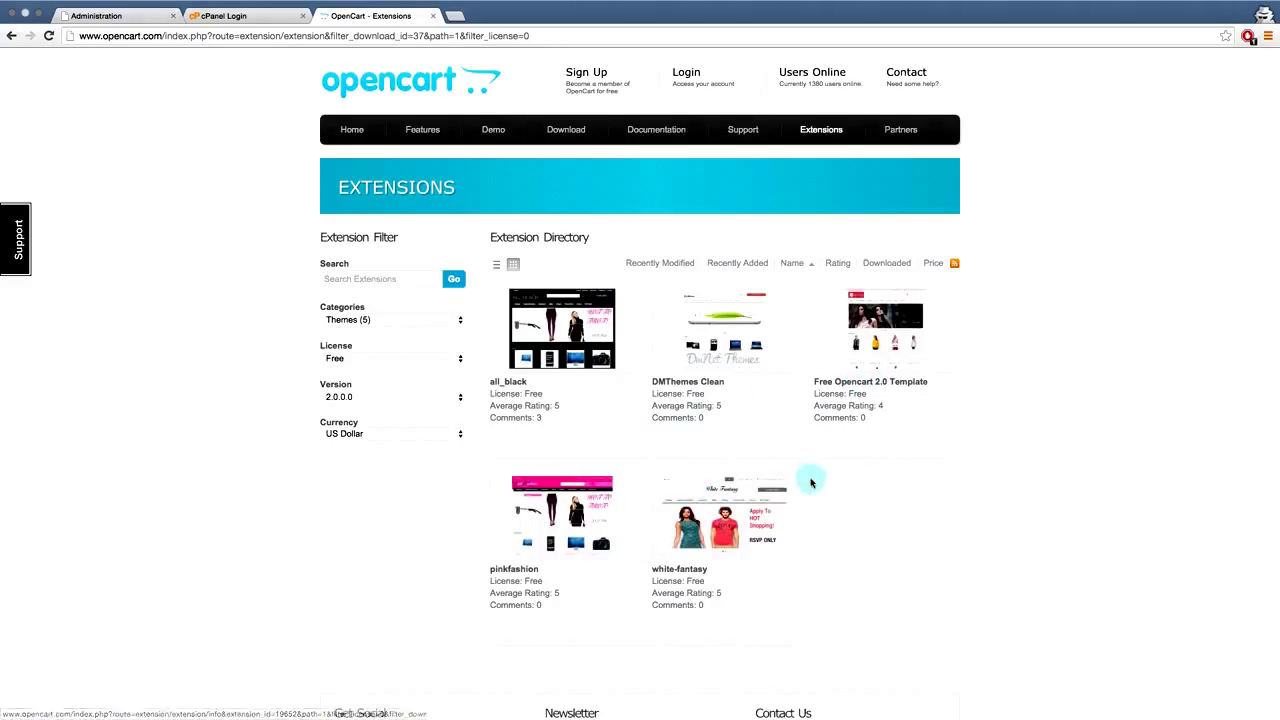
click(886, 328)
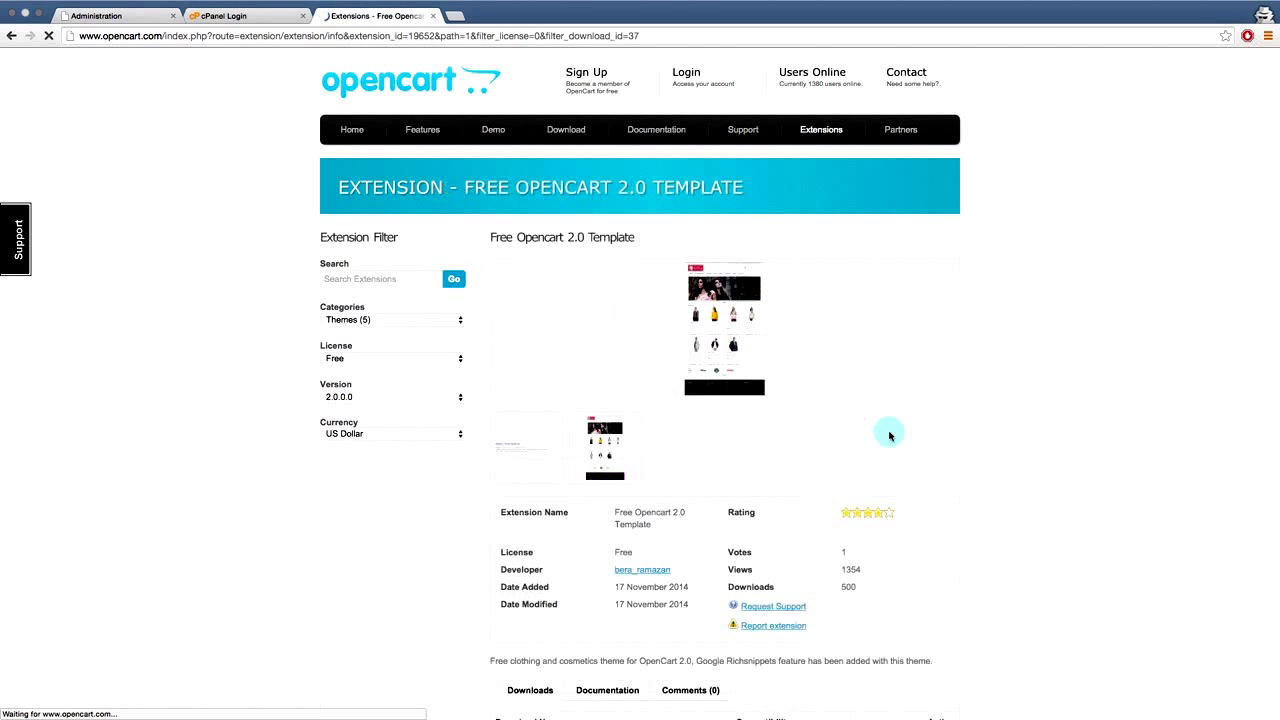
- Scroll the Free Opencart 2.0 Template page to check its 80-giyim-vekozmetik-temasi.zip download entry
scroll(887, 435, down, 1)
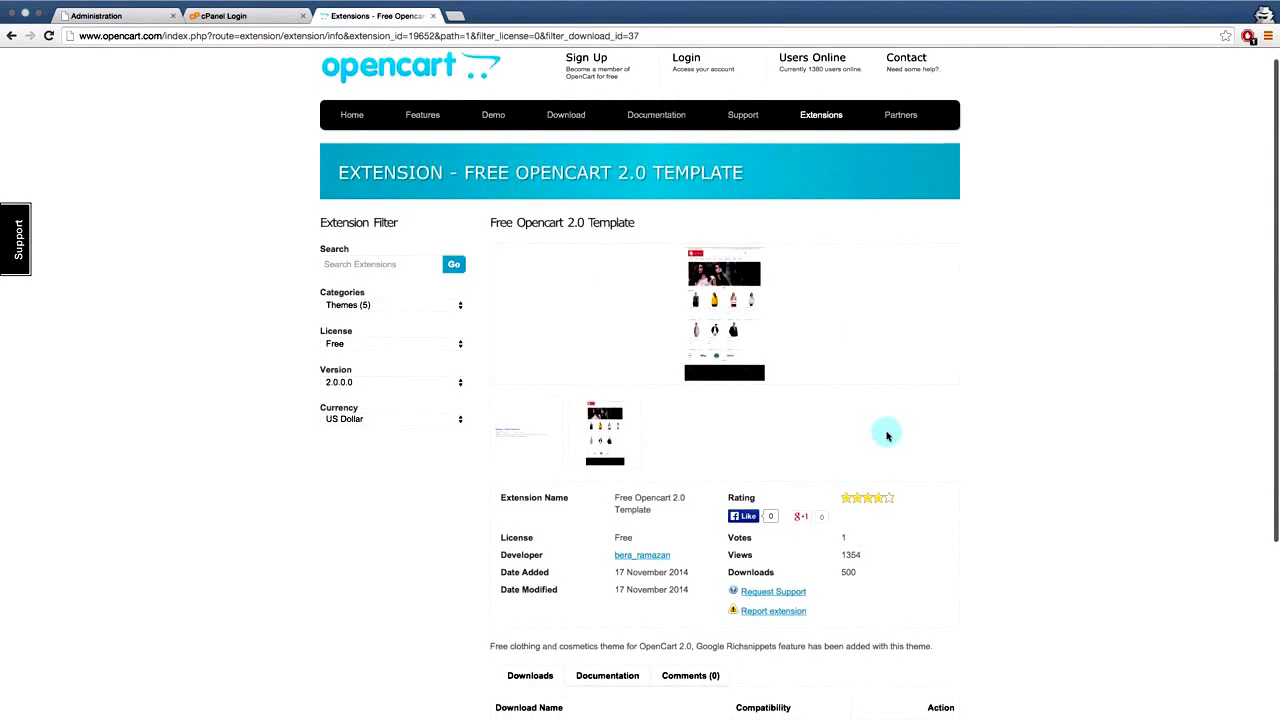
scroll(887, 435, down, 3)
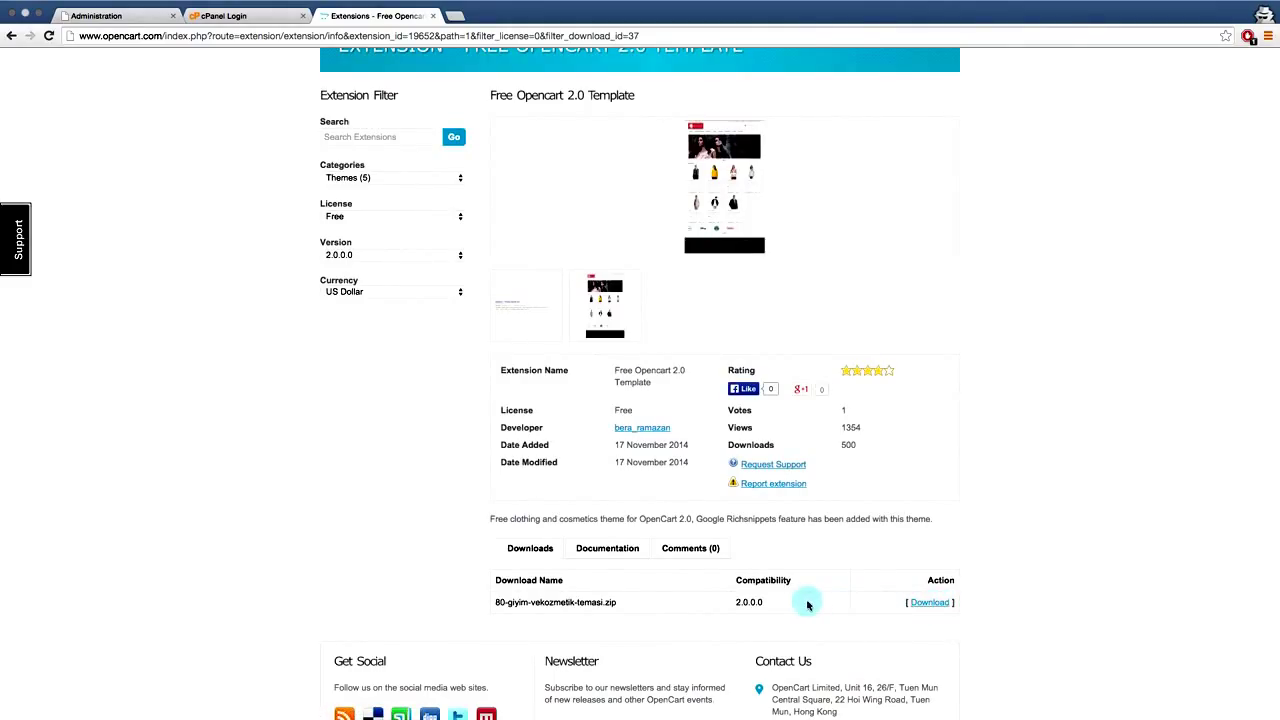
scroll(808, 604, up, 3)
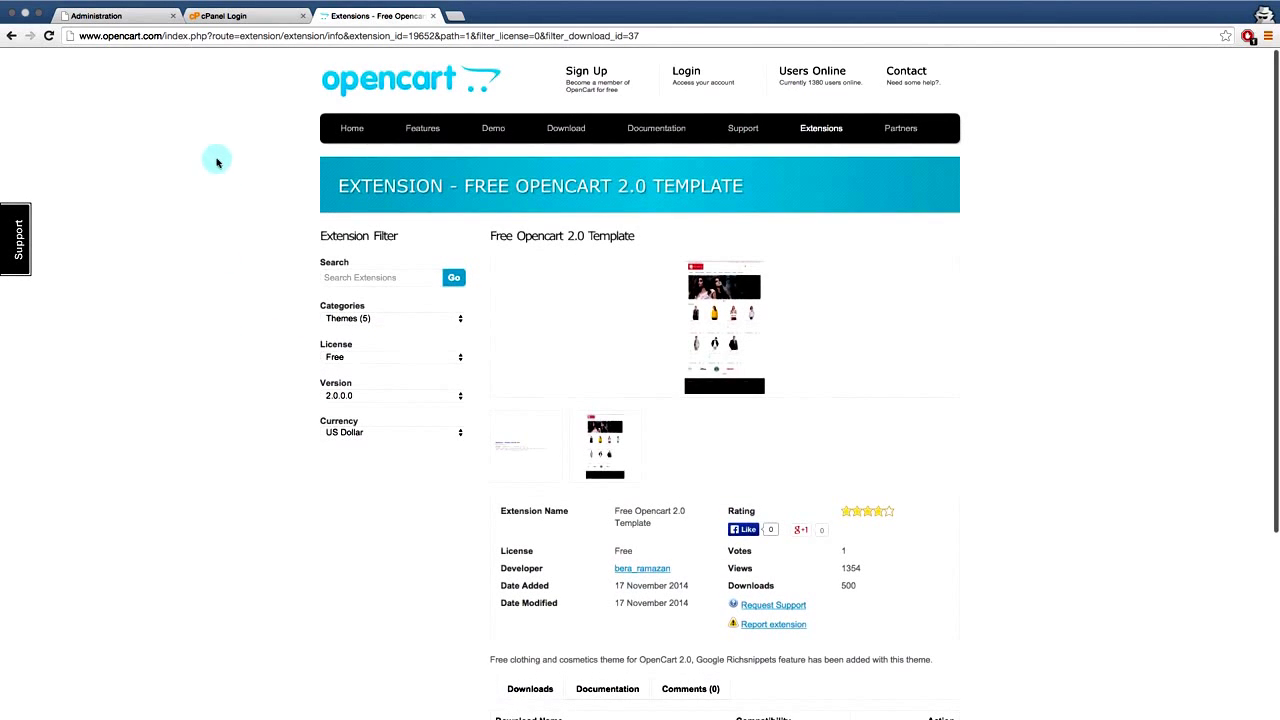
- Log in to the OpenCart Administration page with the admin username and password
click(132, 16)
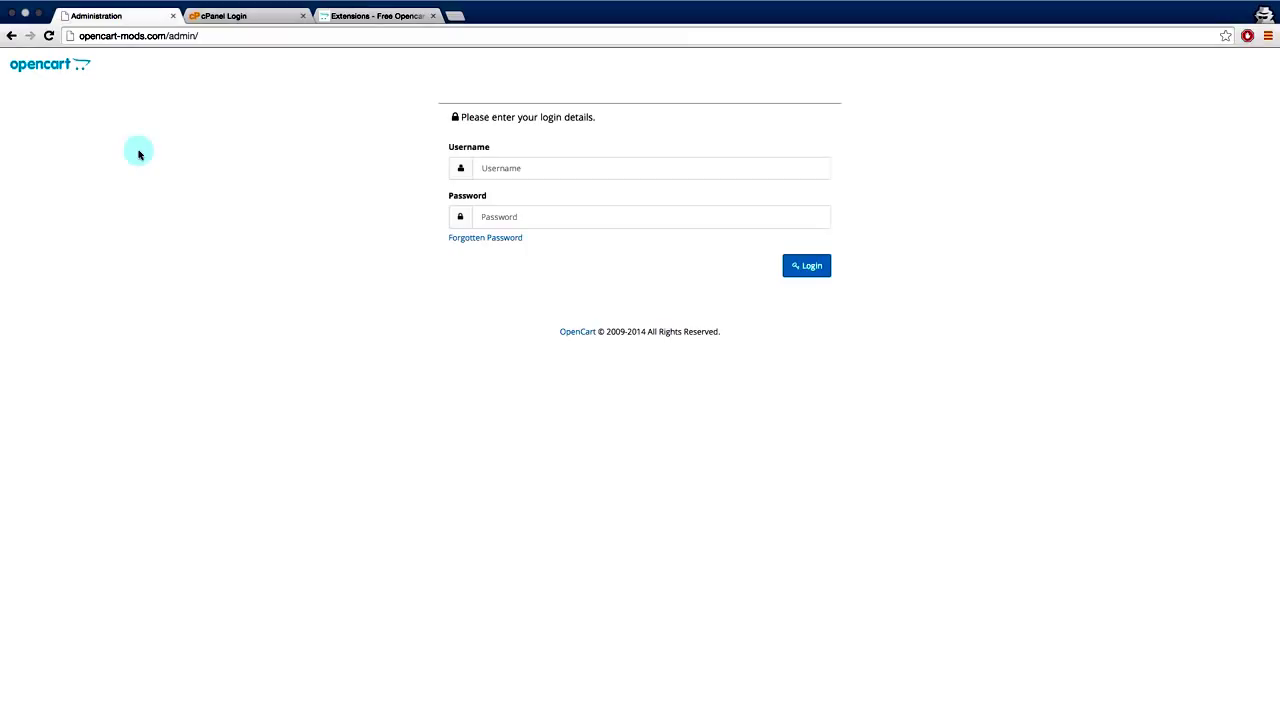
click(529, 168)
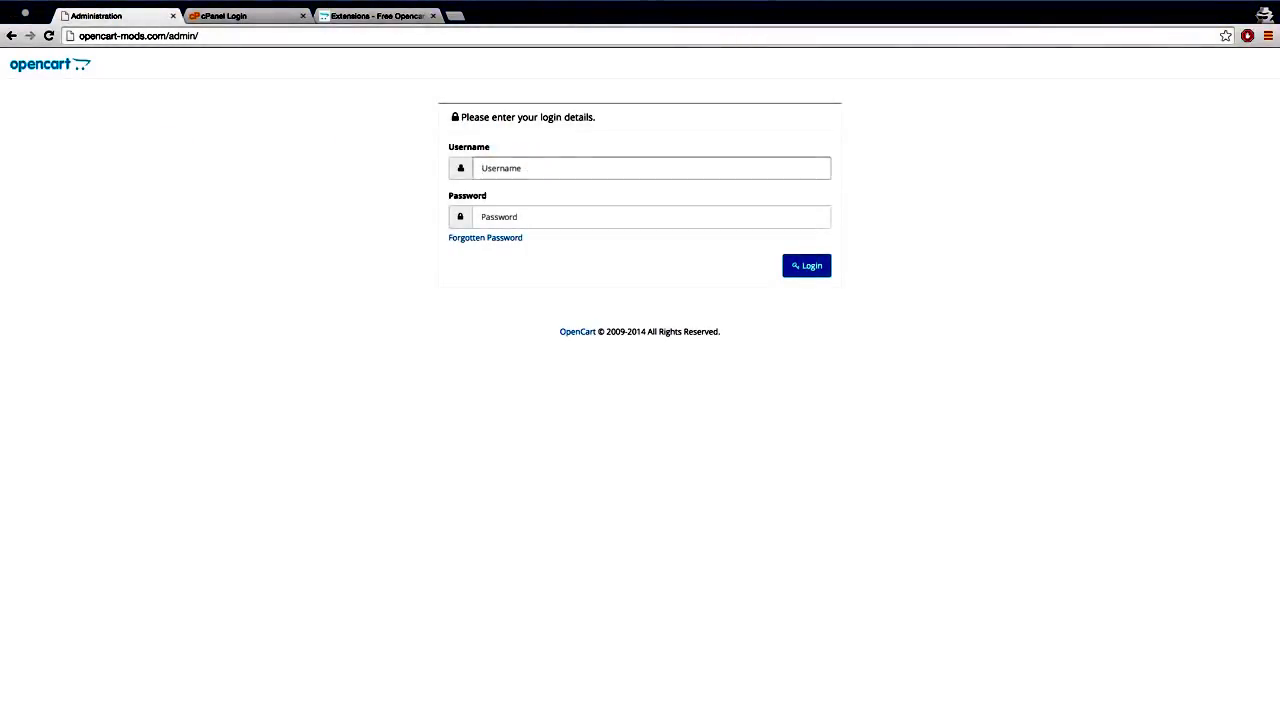
text(admin)
key(Tab)
text(••••)
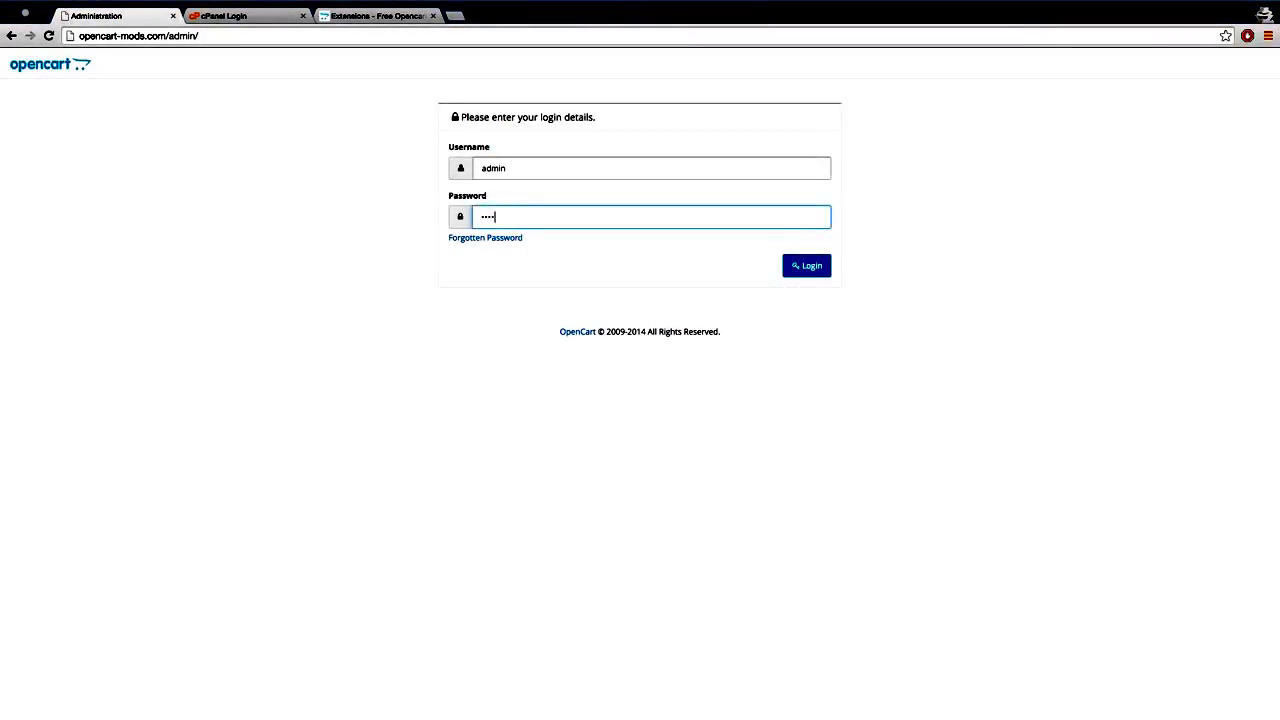
text(••••)
key(Return)
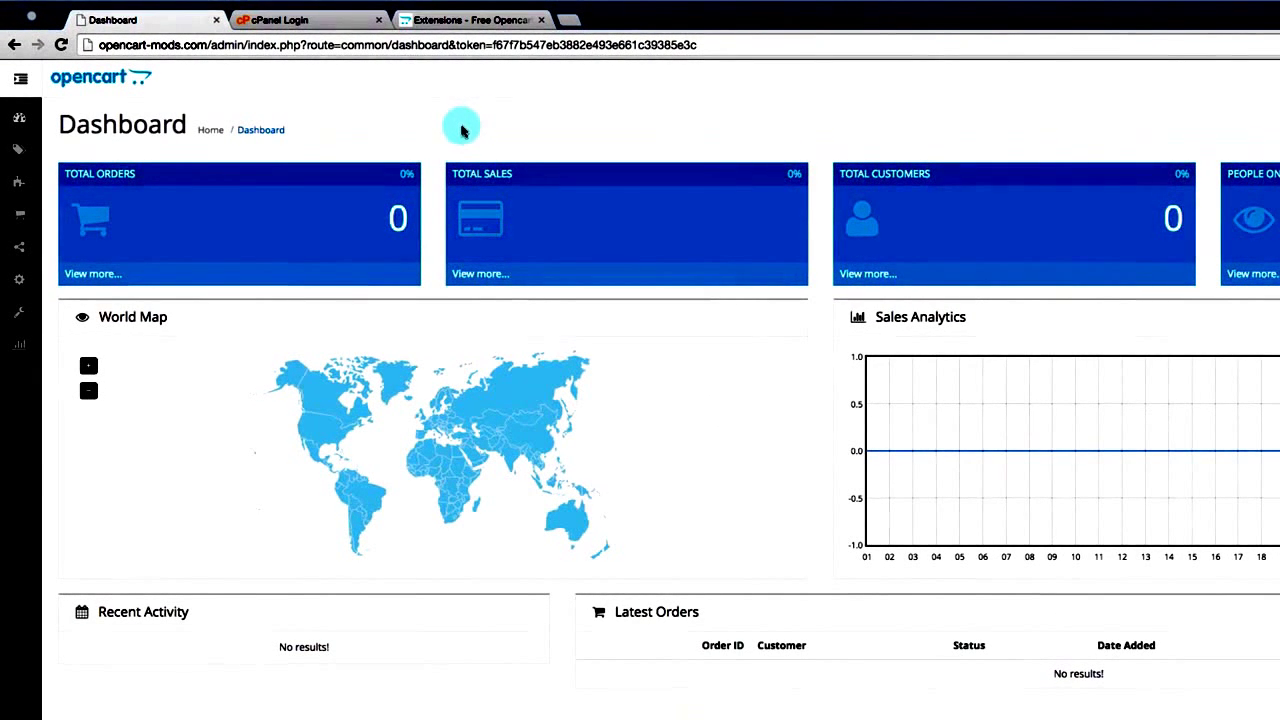
mouse_move(21, 185)
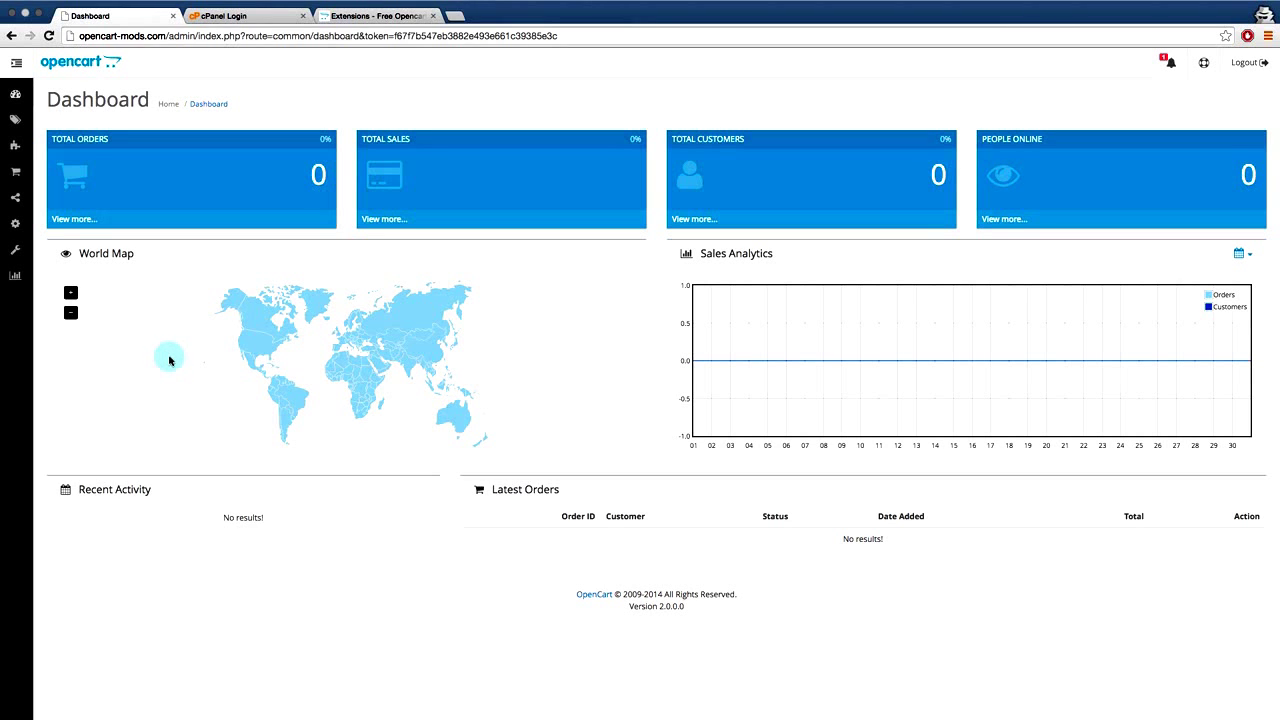
- Log in to cPanel with the hosting account's username and password
click(228, 17)
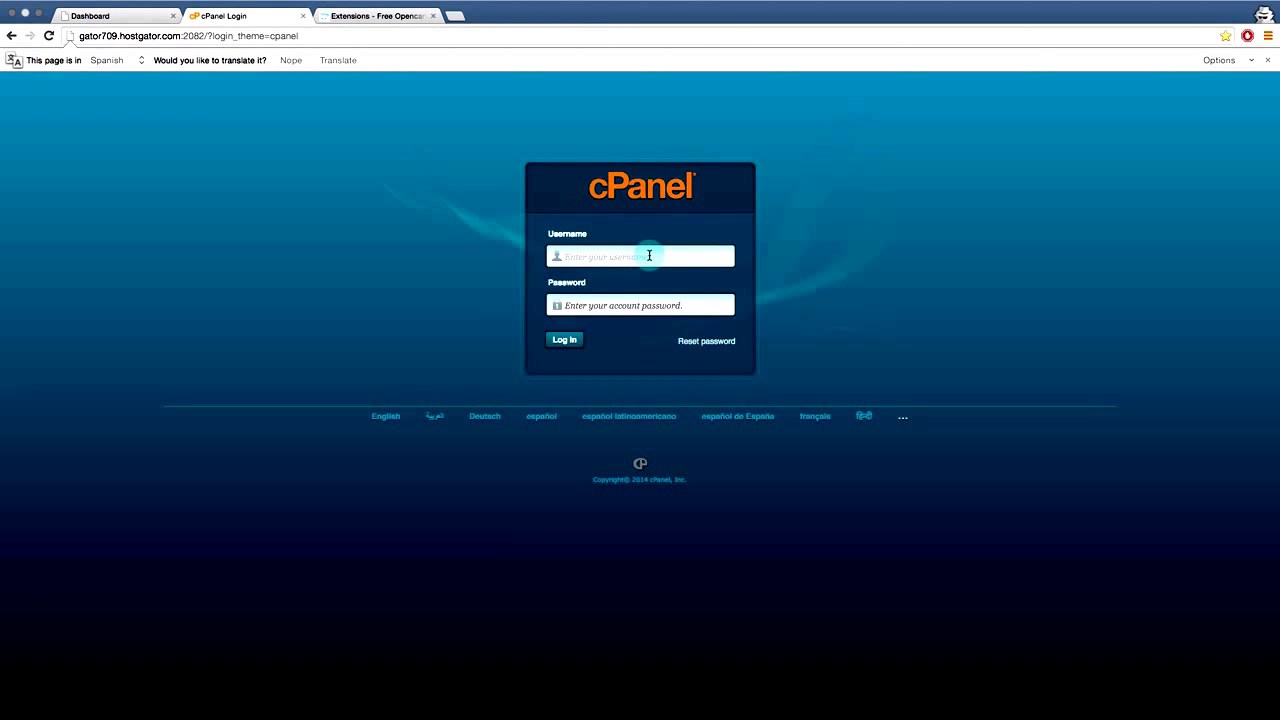
click(649, 256)
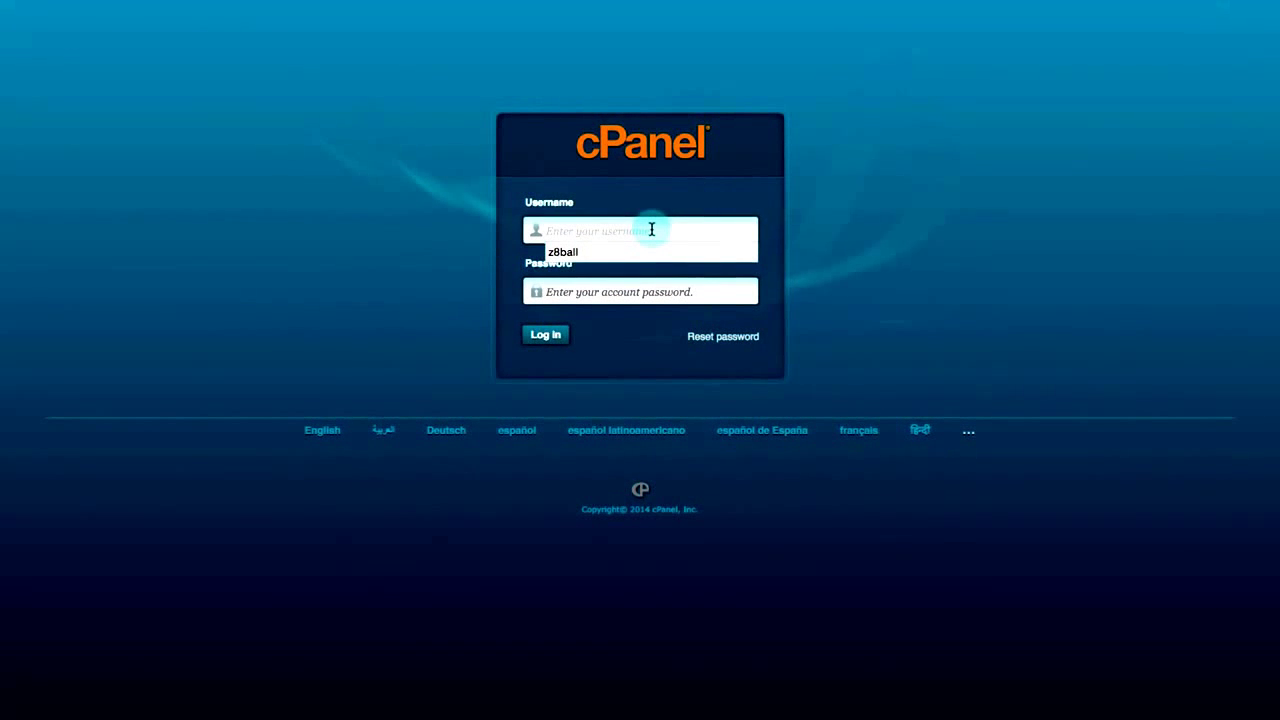
text(z8ball)
key(Tab)
text(****)
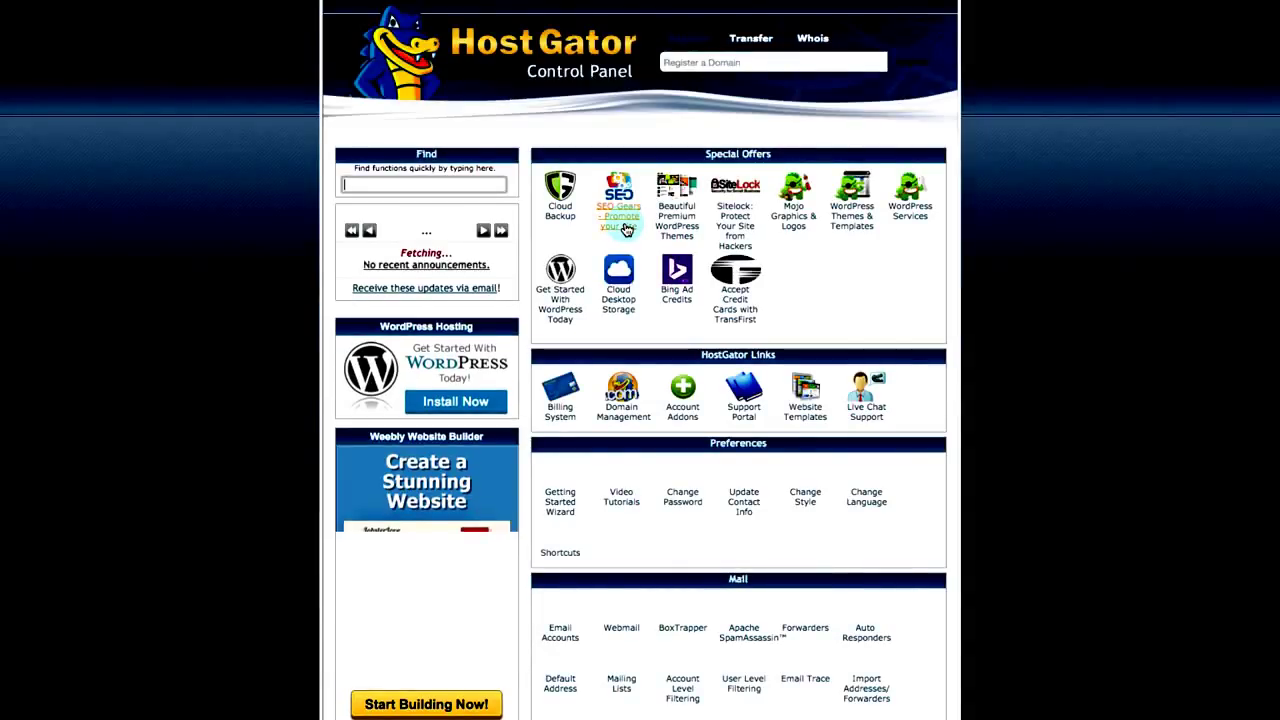
- Scroll down the cPanel home to the Files section
scroll(838, 307, down, 3)
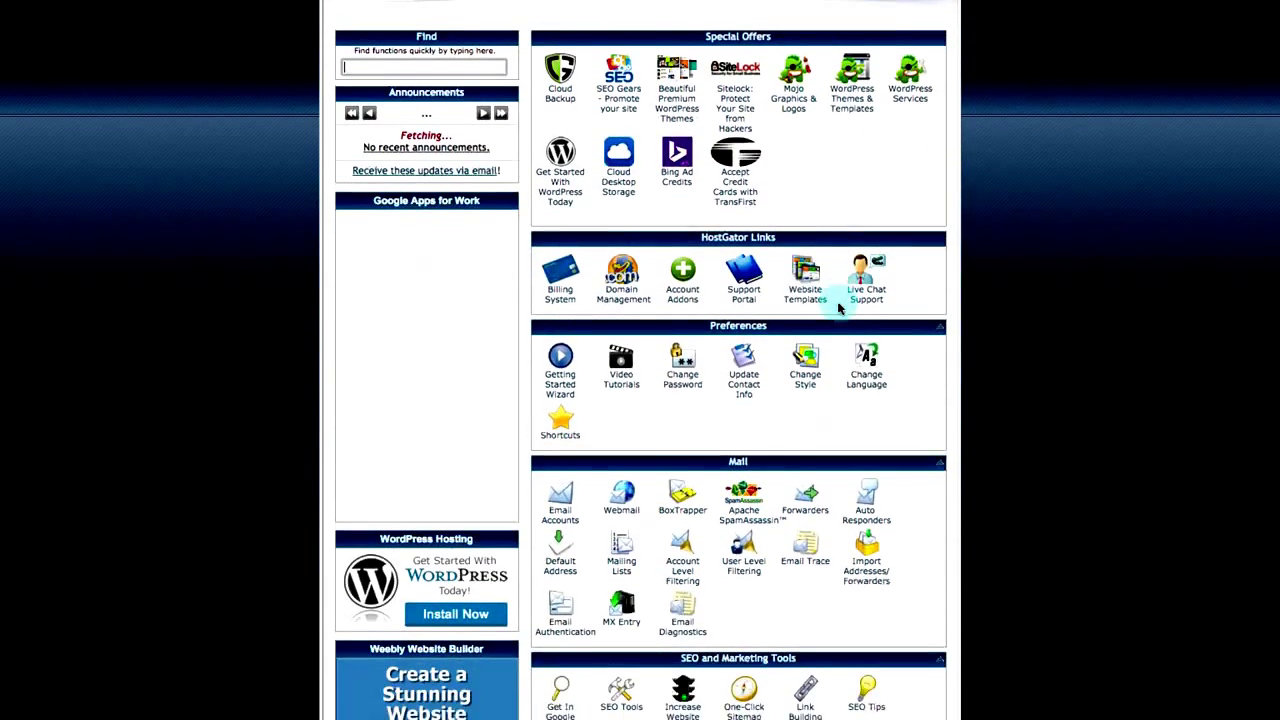
scroll(837, 305, down, 5)
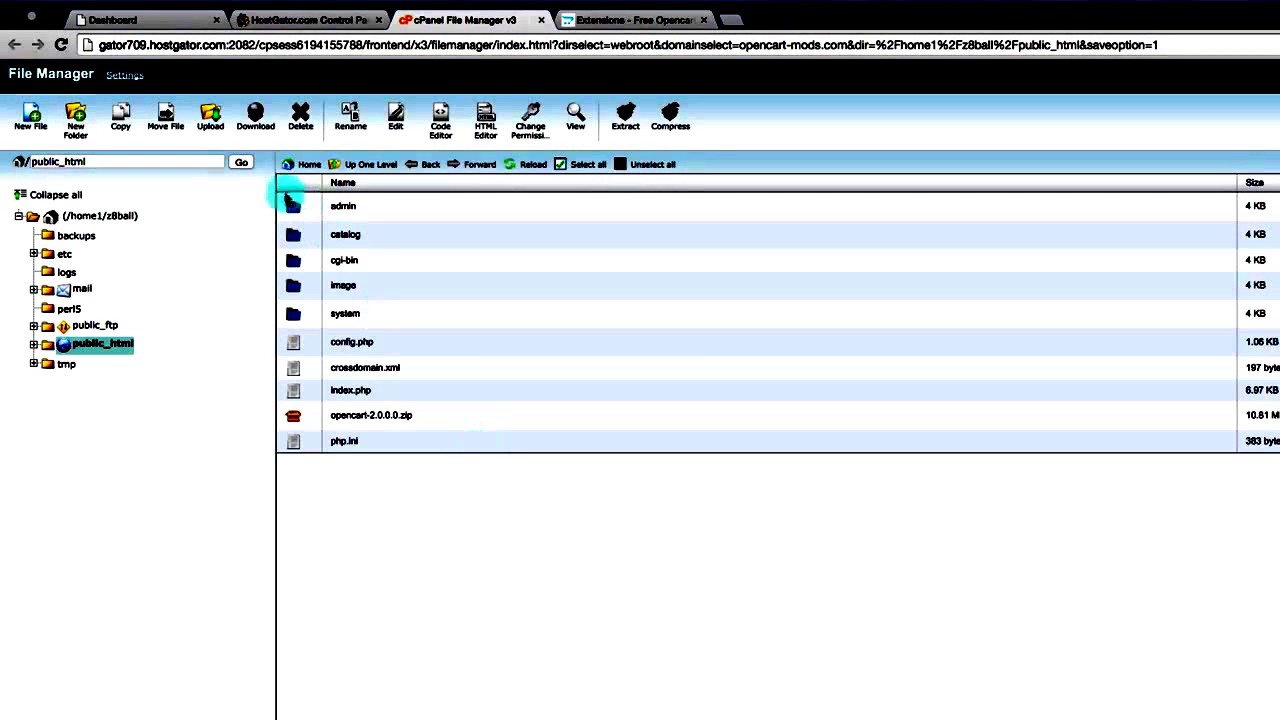
- Expand the public_html folder in the File Manager tree
click(104, 343)
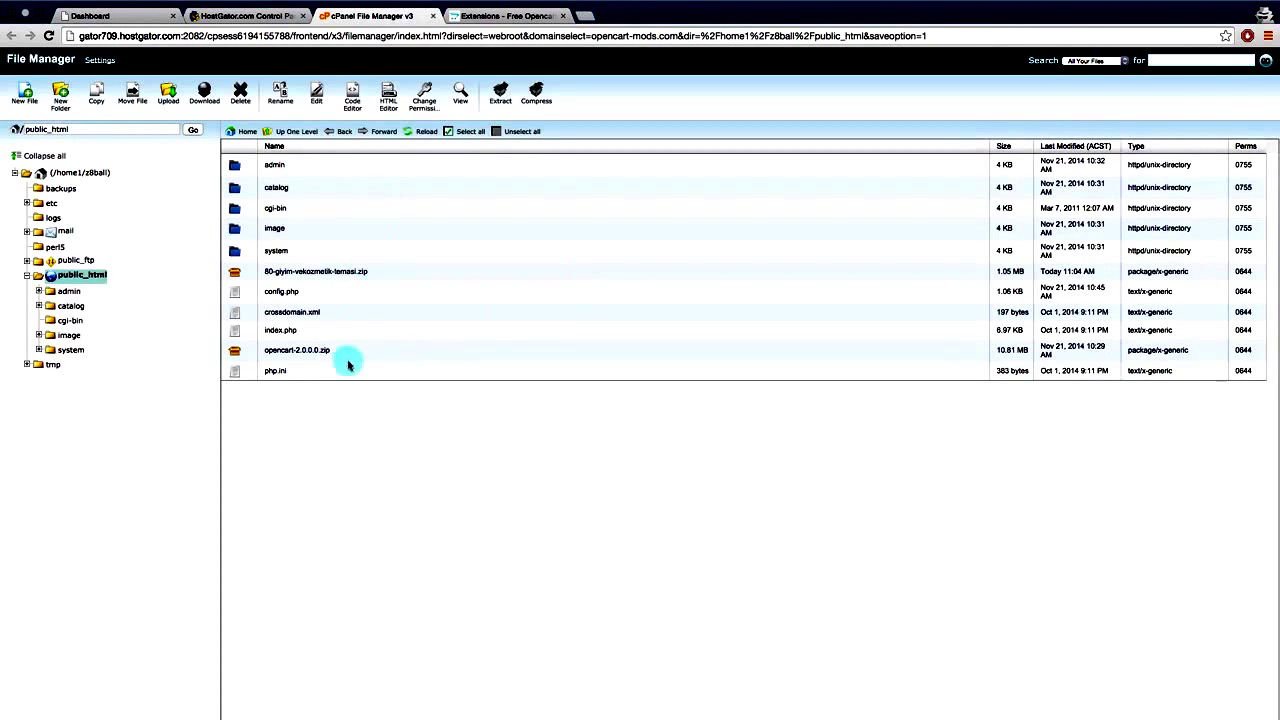
- Select 80-giyim-vekozmetik-temasi.zip and bring up its Extract dialog with /public_html as destination
click(336, 271)
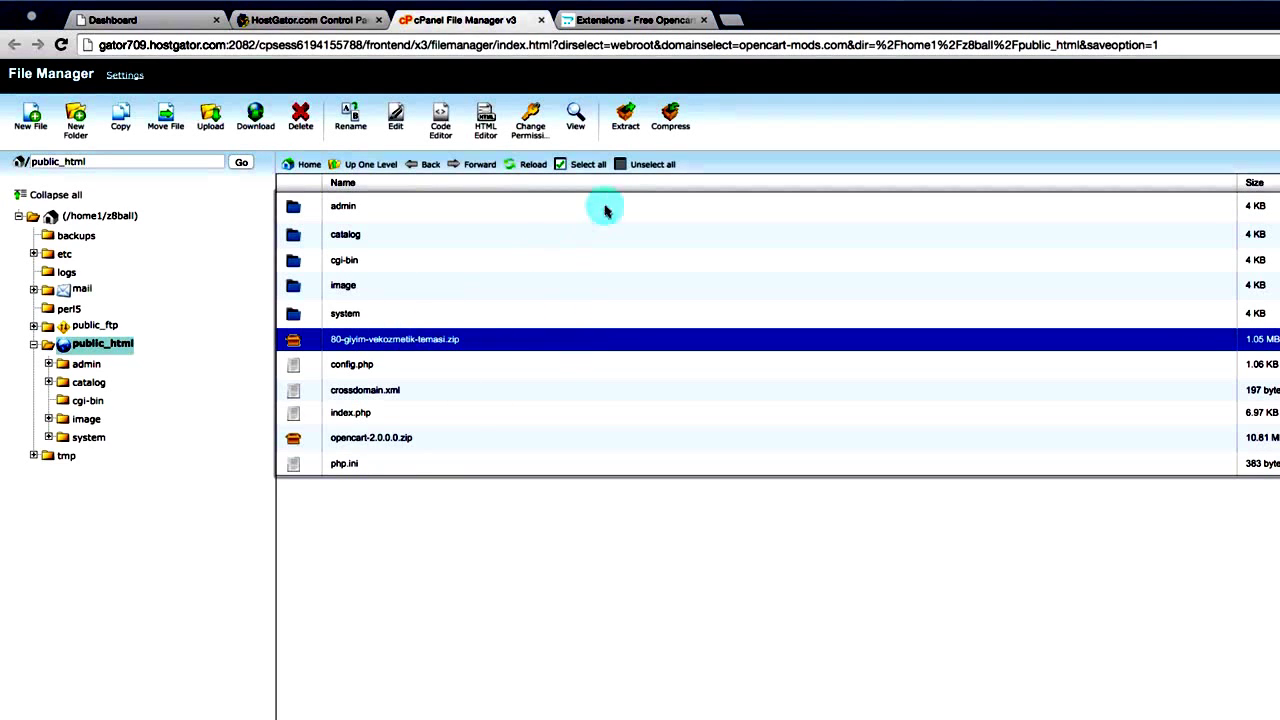
click(627, 120)
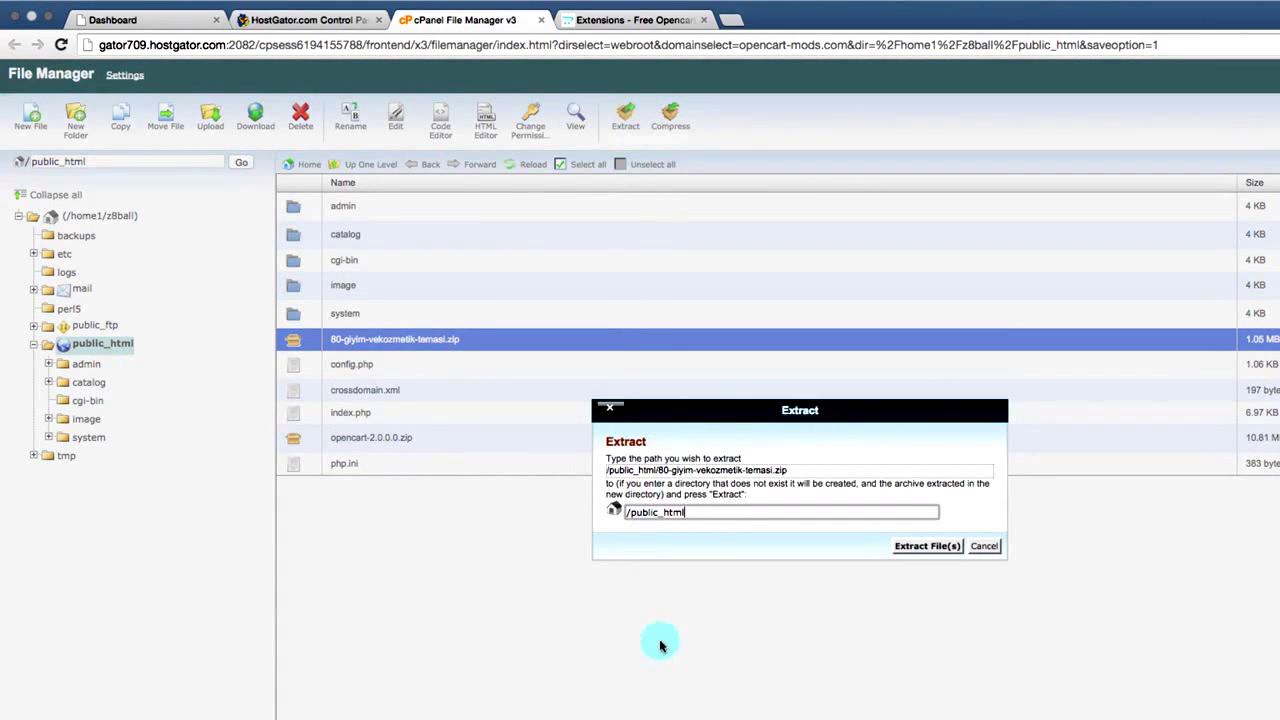
- Extract the theme archive into public_html, then review and close the Extraction Results
click(938, 546)
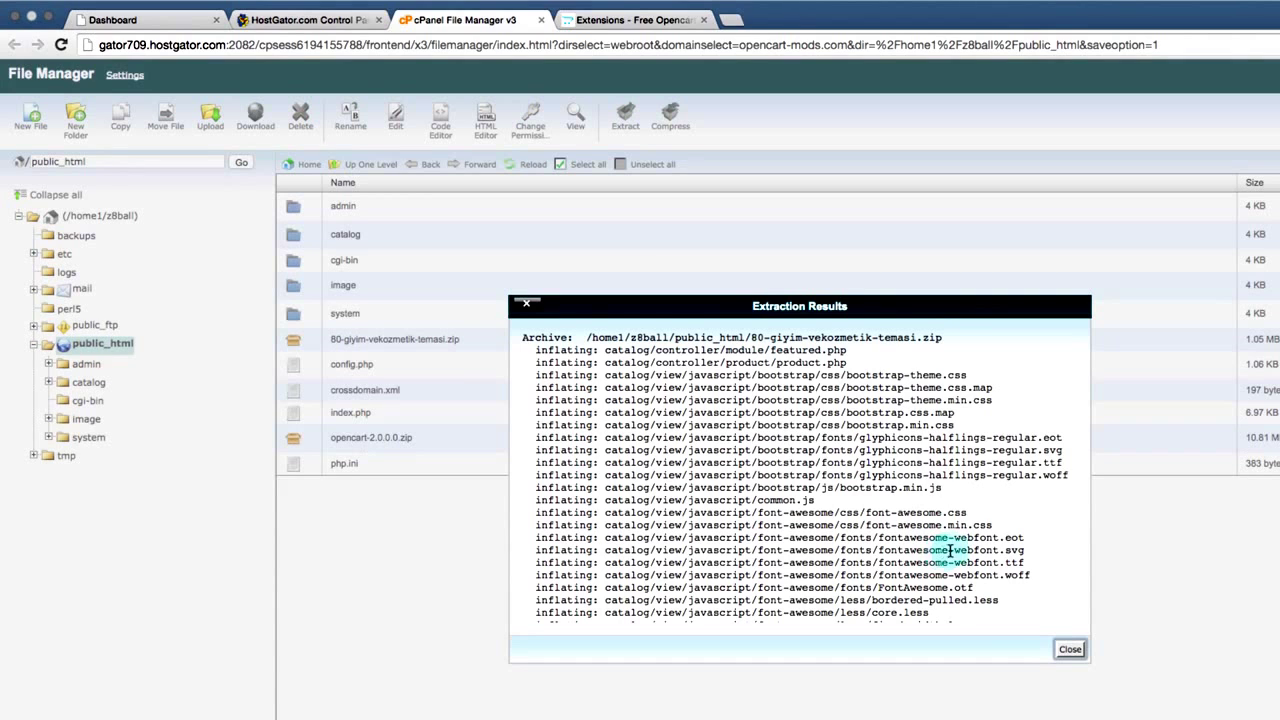
click(1068, 651)
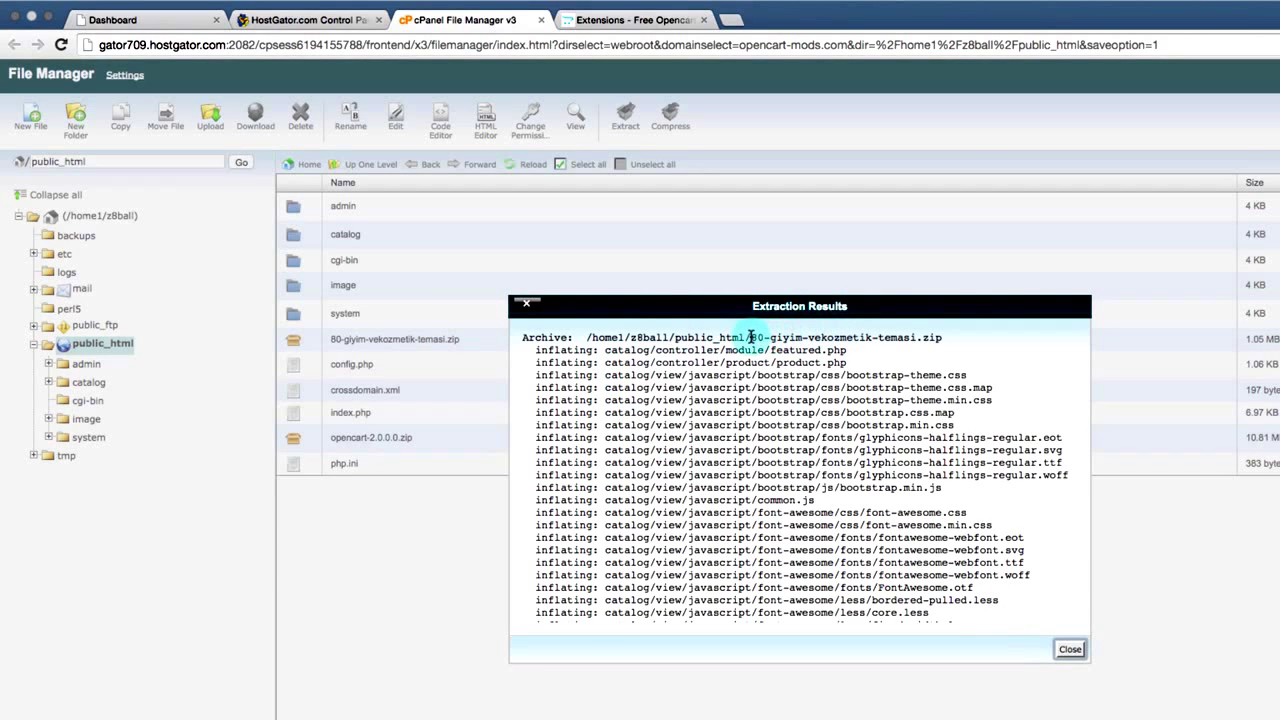
drag(750, 337, 947, 335)
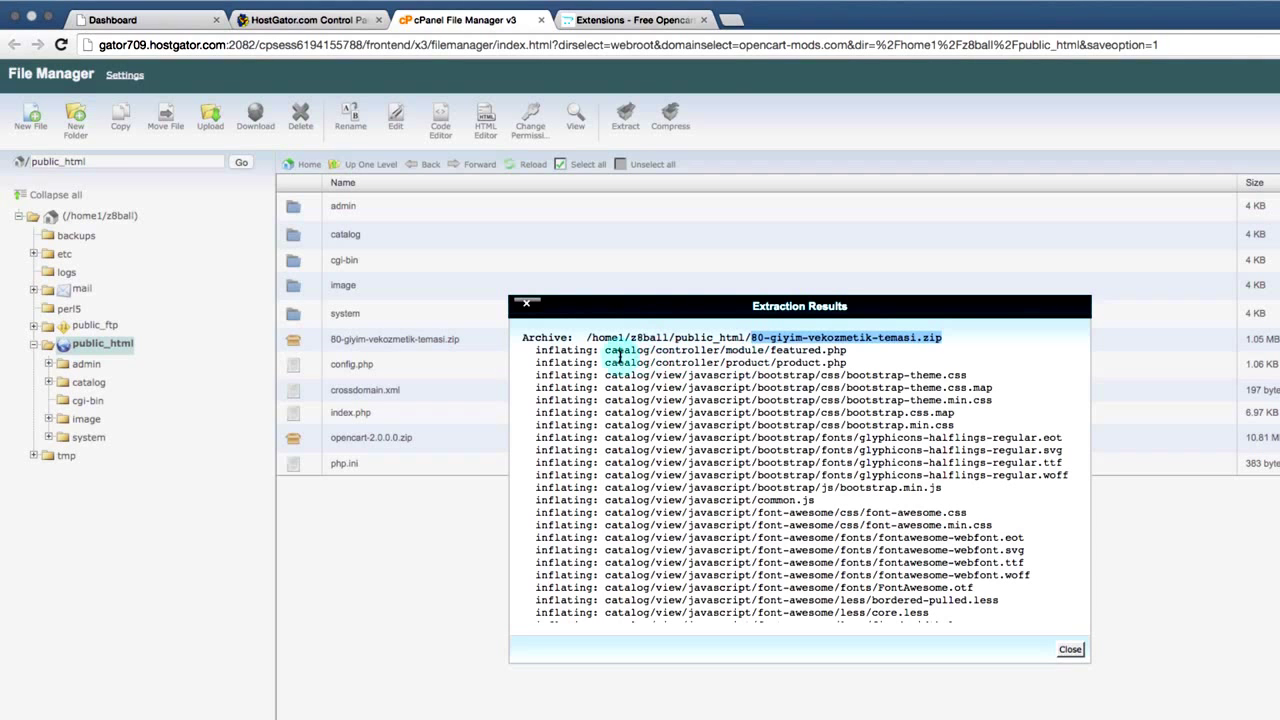
drag(604, 350, 846, 350)
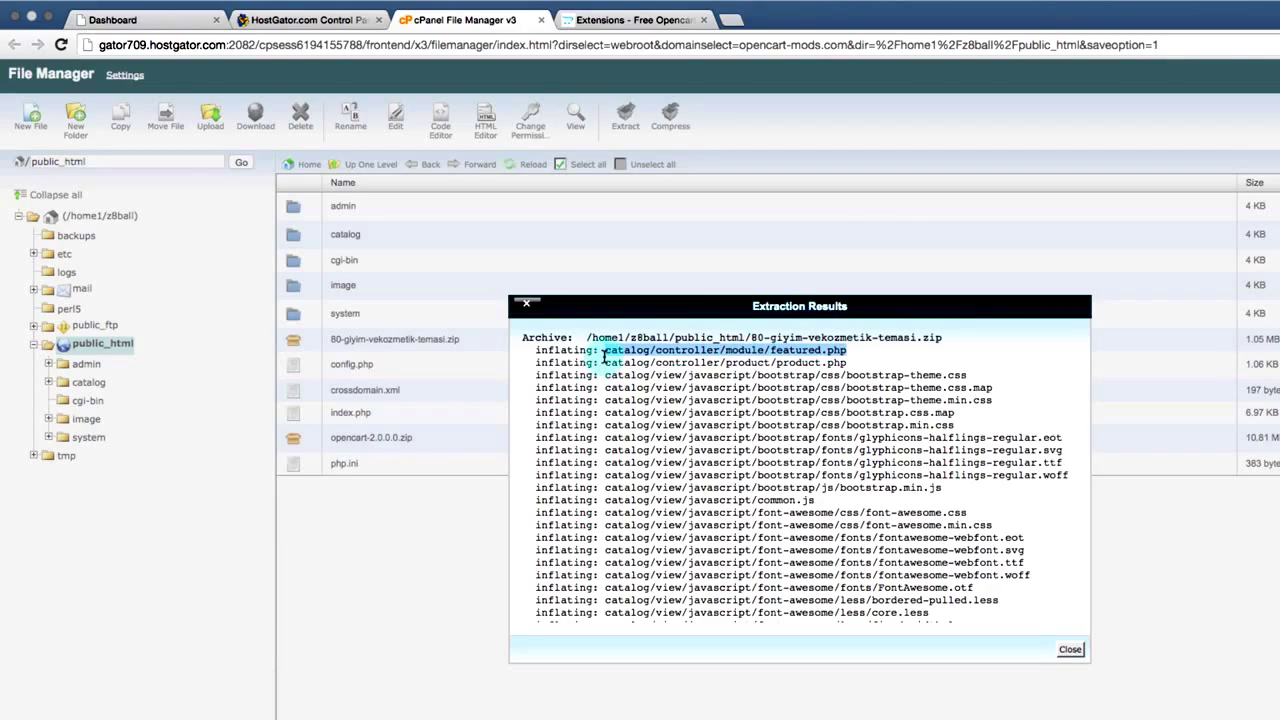
scroll(604, 355, down, 10)
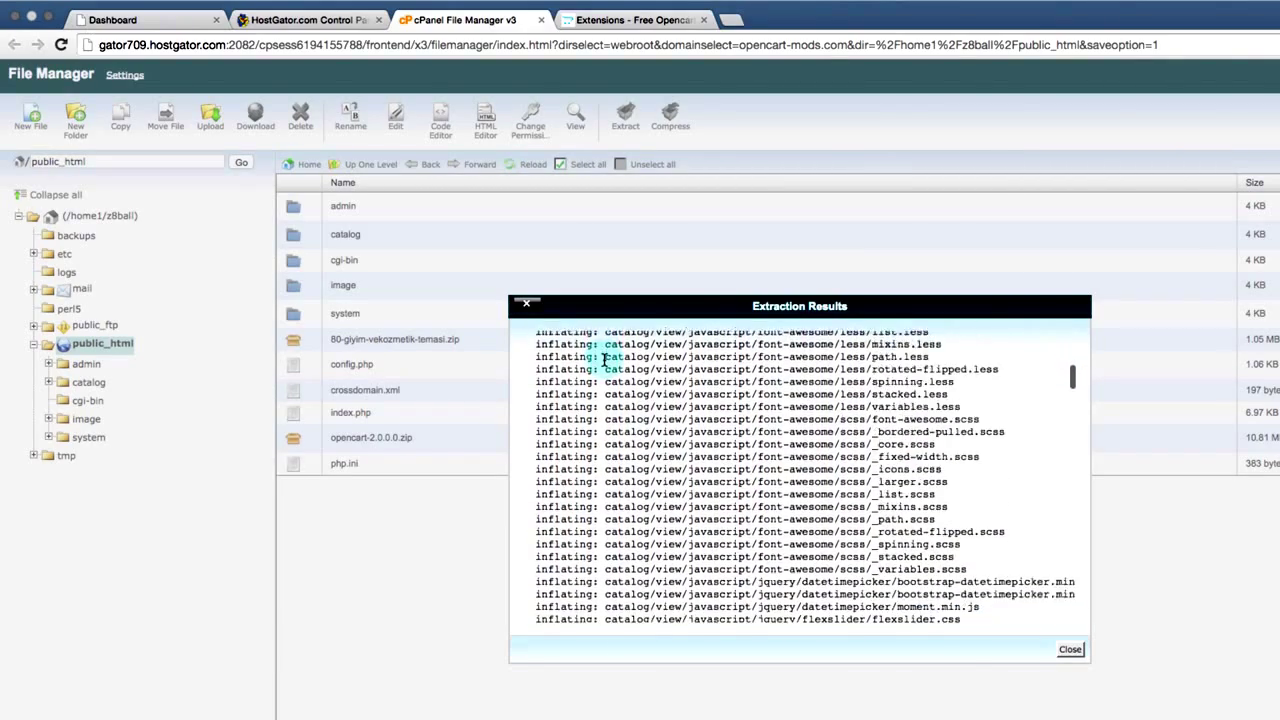
scroll(604, 358, down, 15)
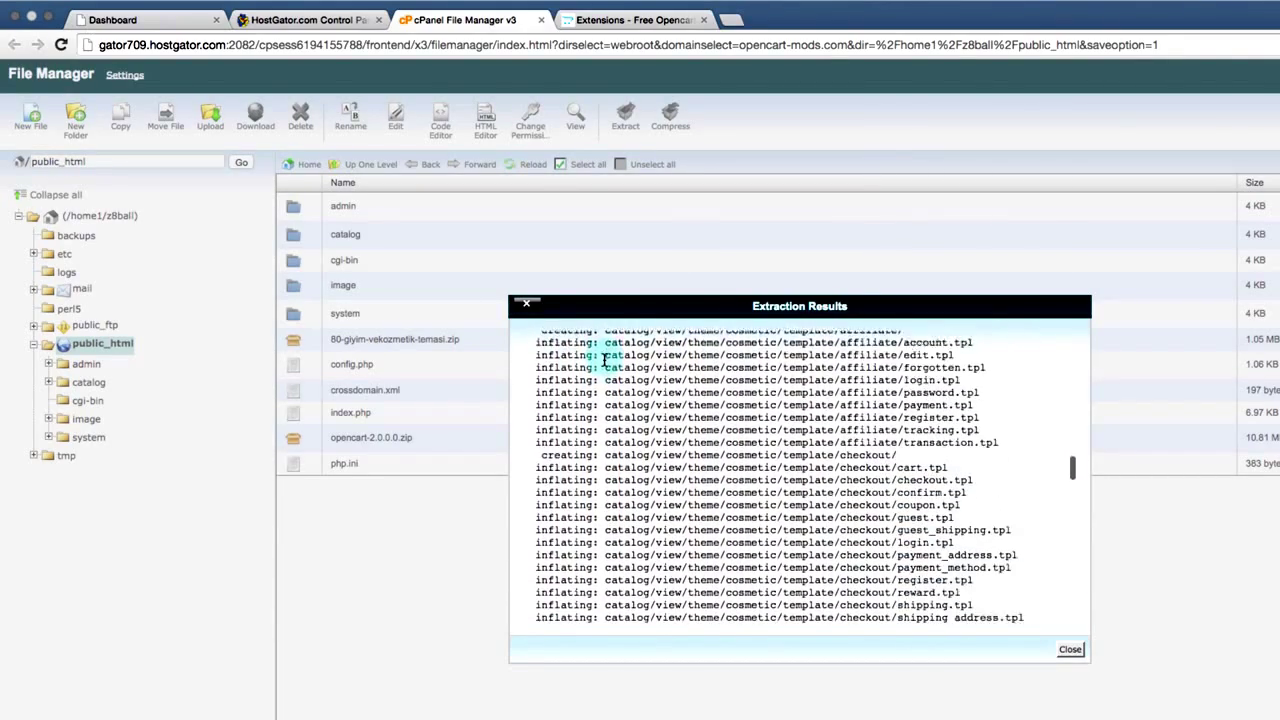
scroll(604, 360, down, 15)
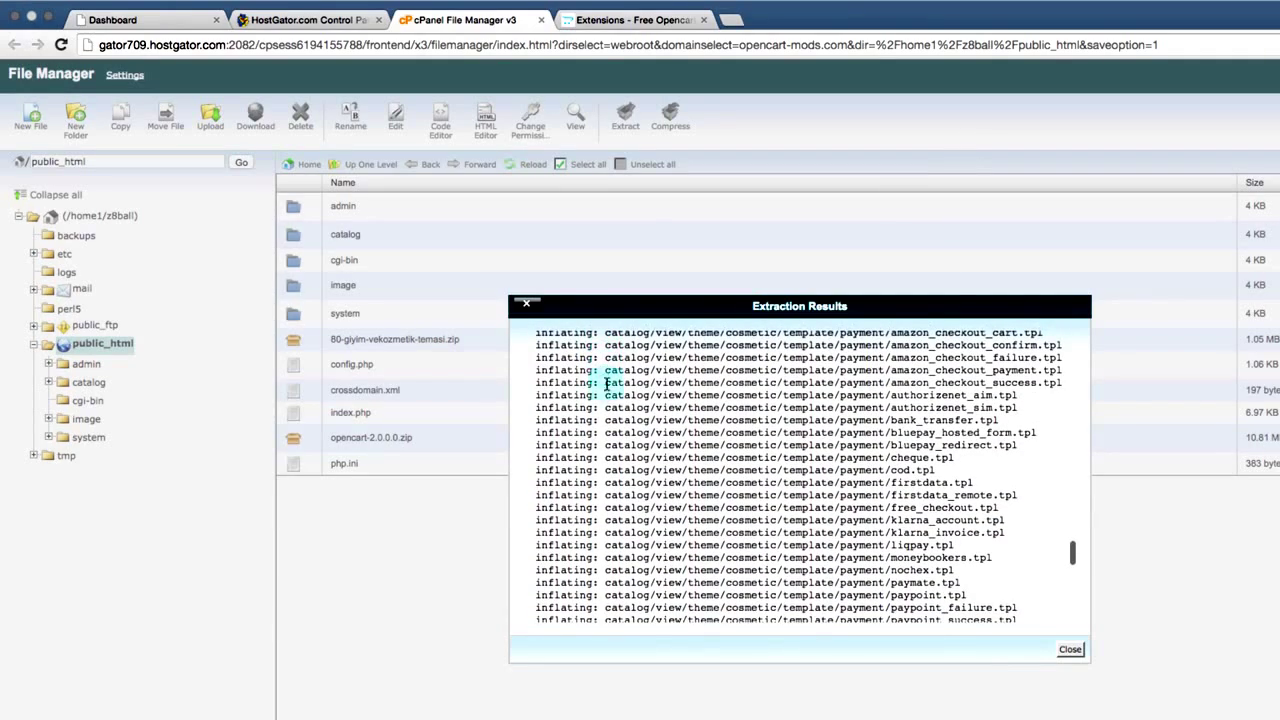
scroll(611, 531, down, 5)
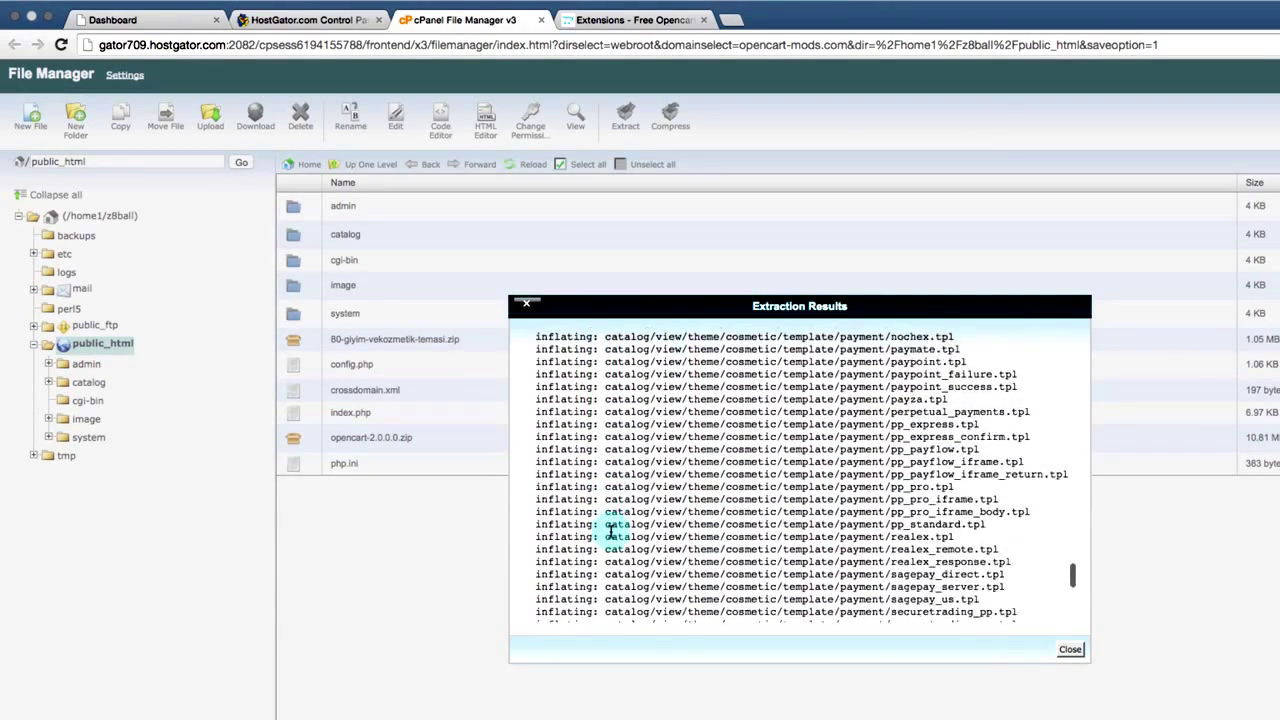
scroll(611, 531, down, 5)
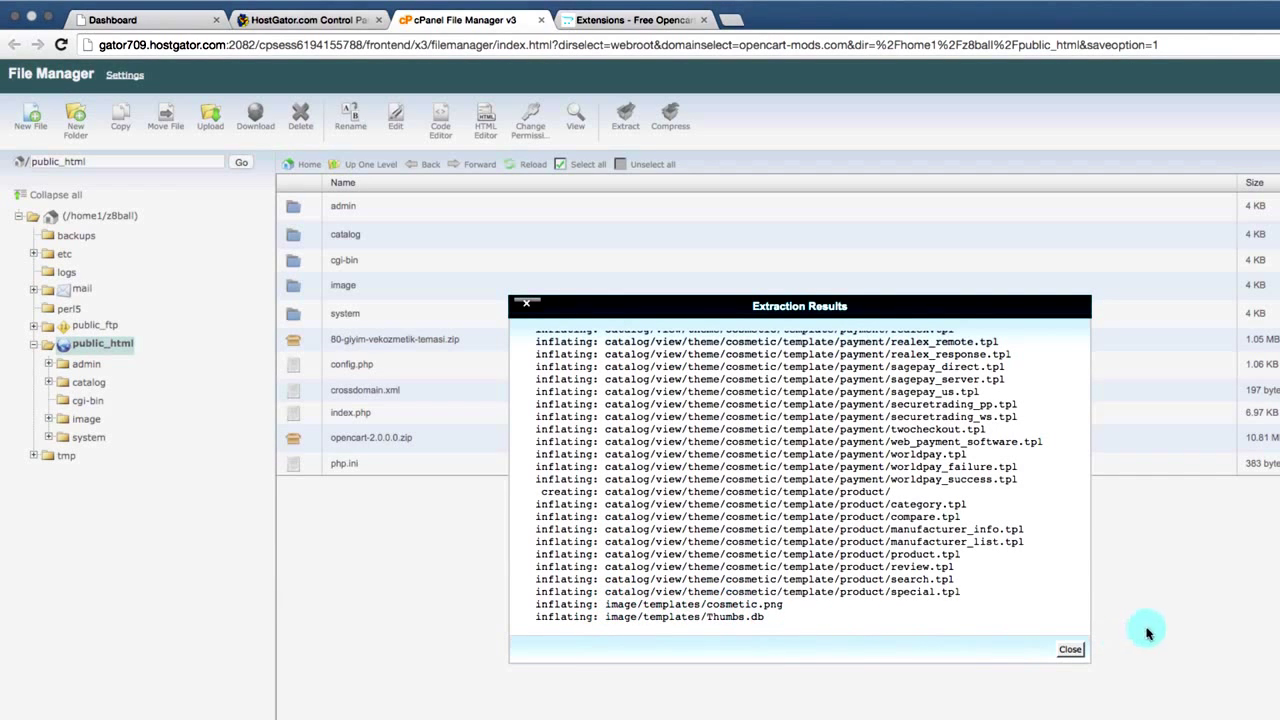
click(1071, 651)
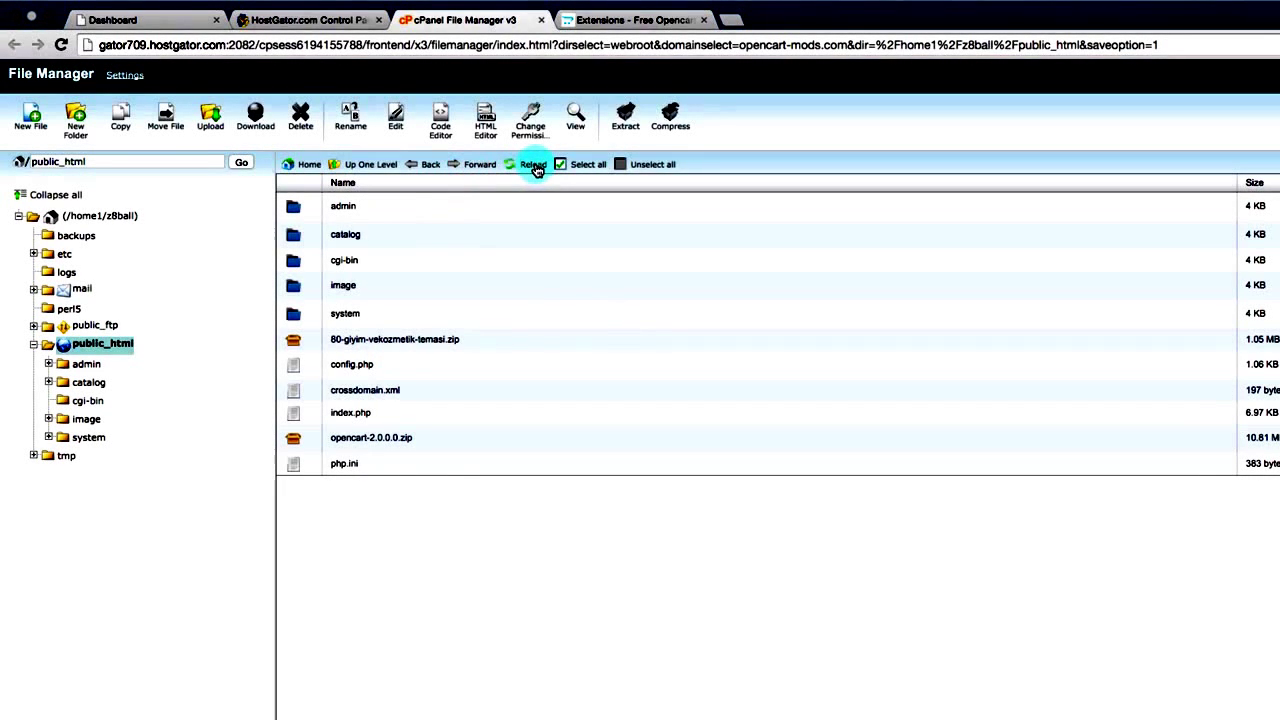
- Reload the public_html listing and inspect the theme zip, catalog and image rows
click(531, 164)
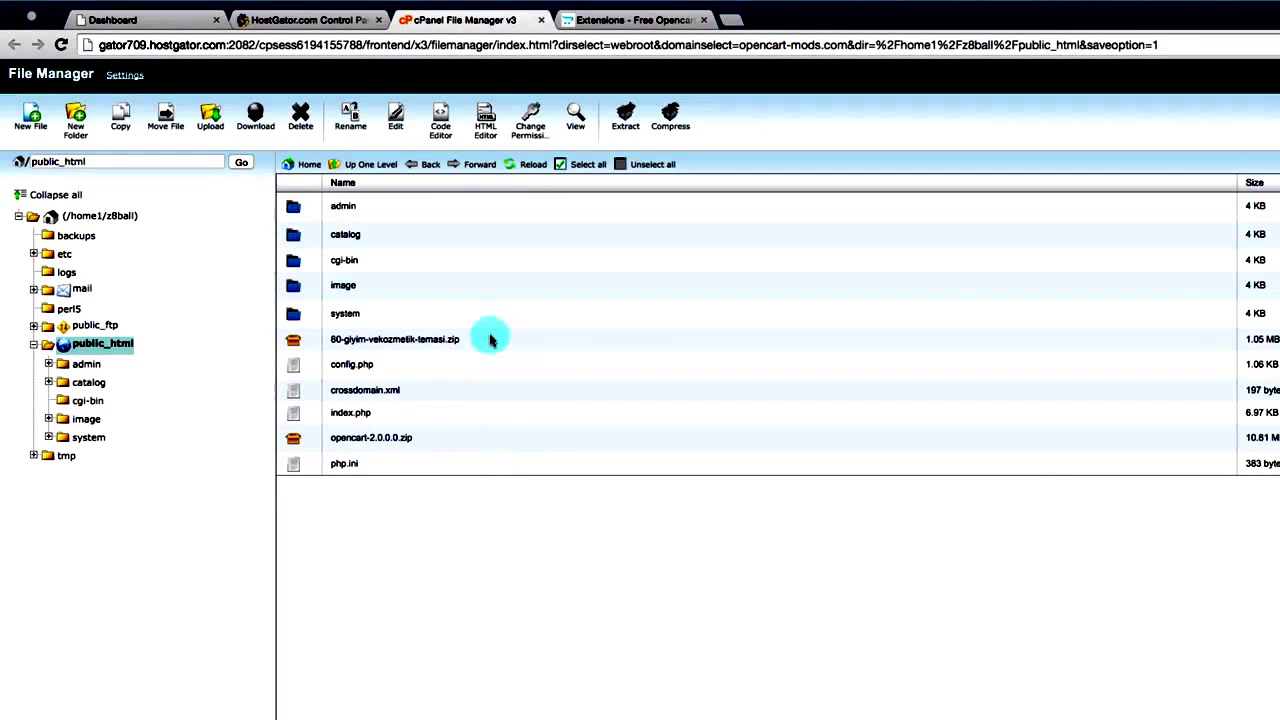
click(488, 337)
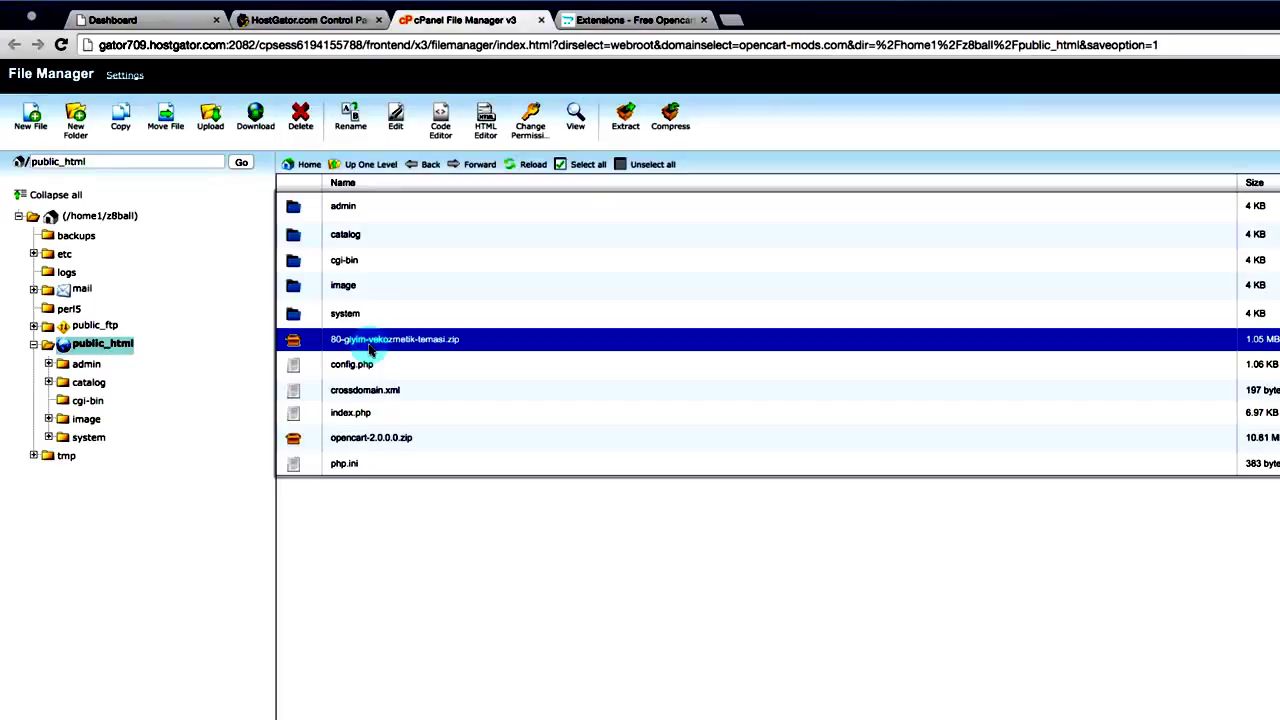
click(364, 236)
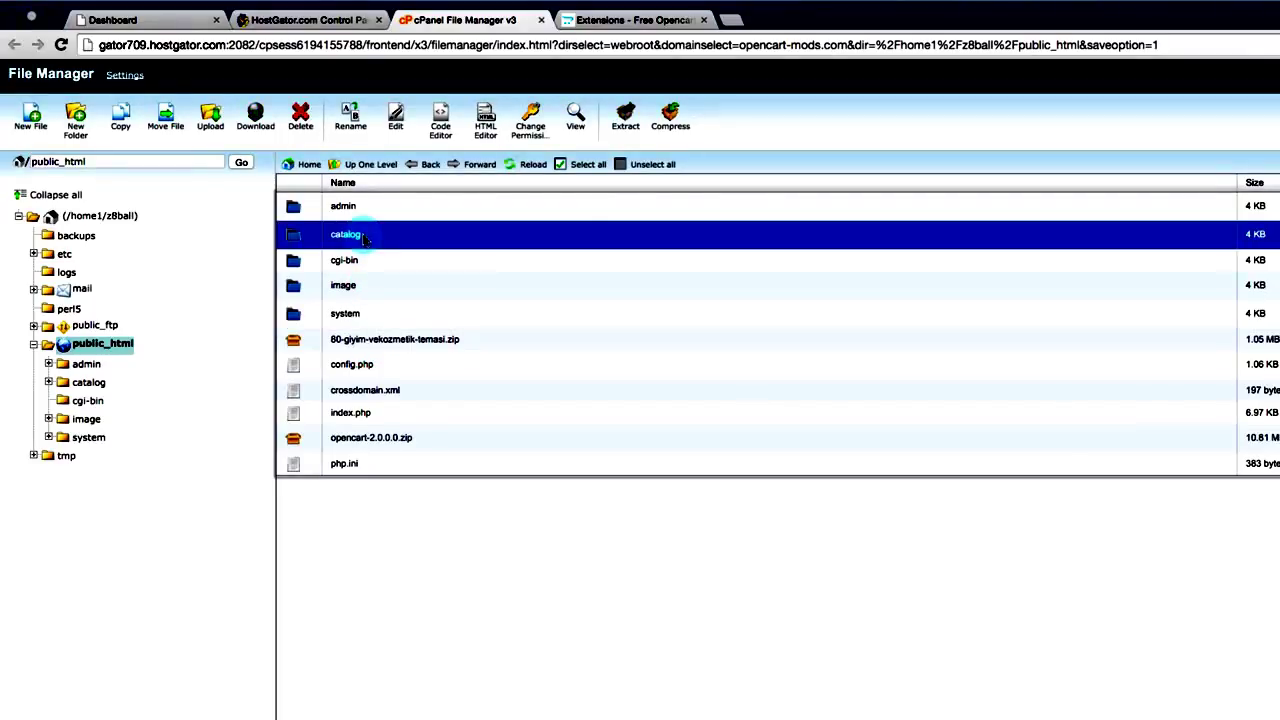
click(367, 292)
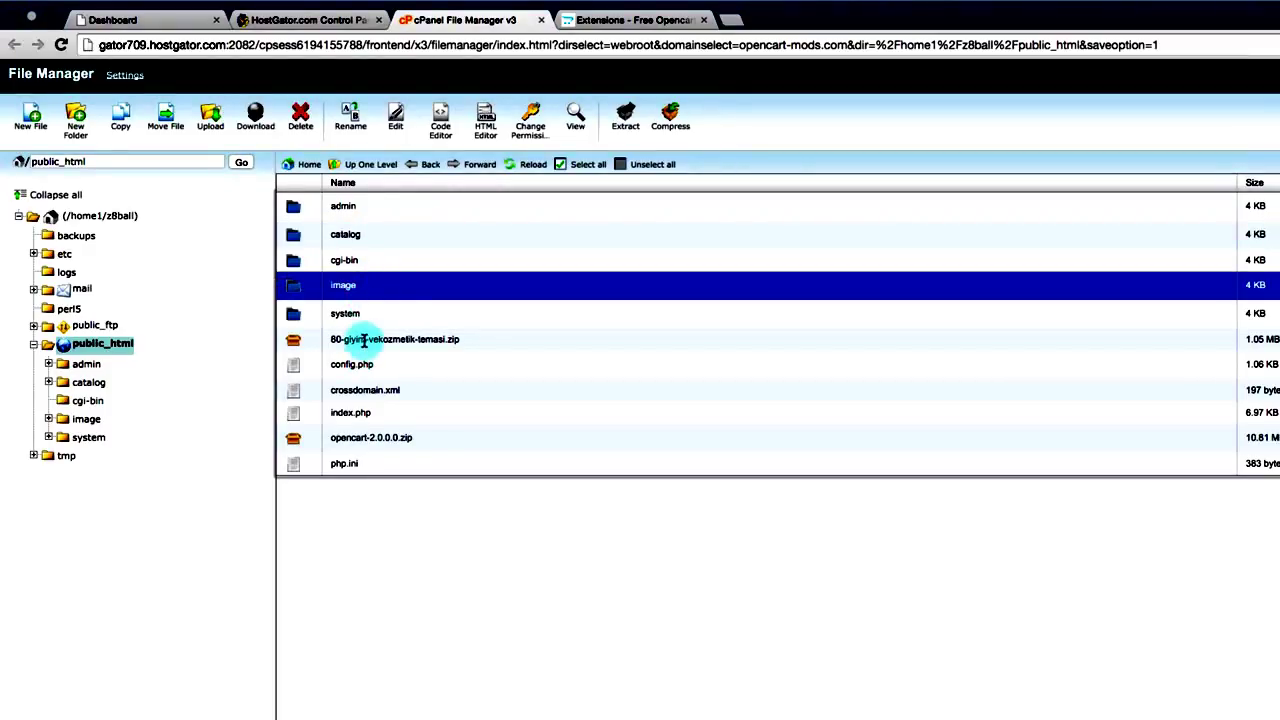
click(365, 340)
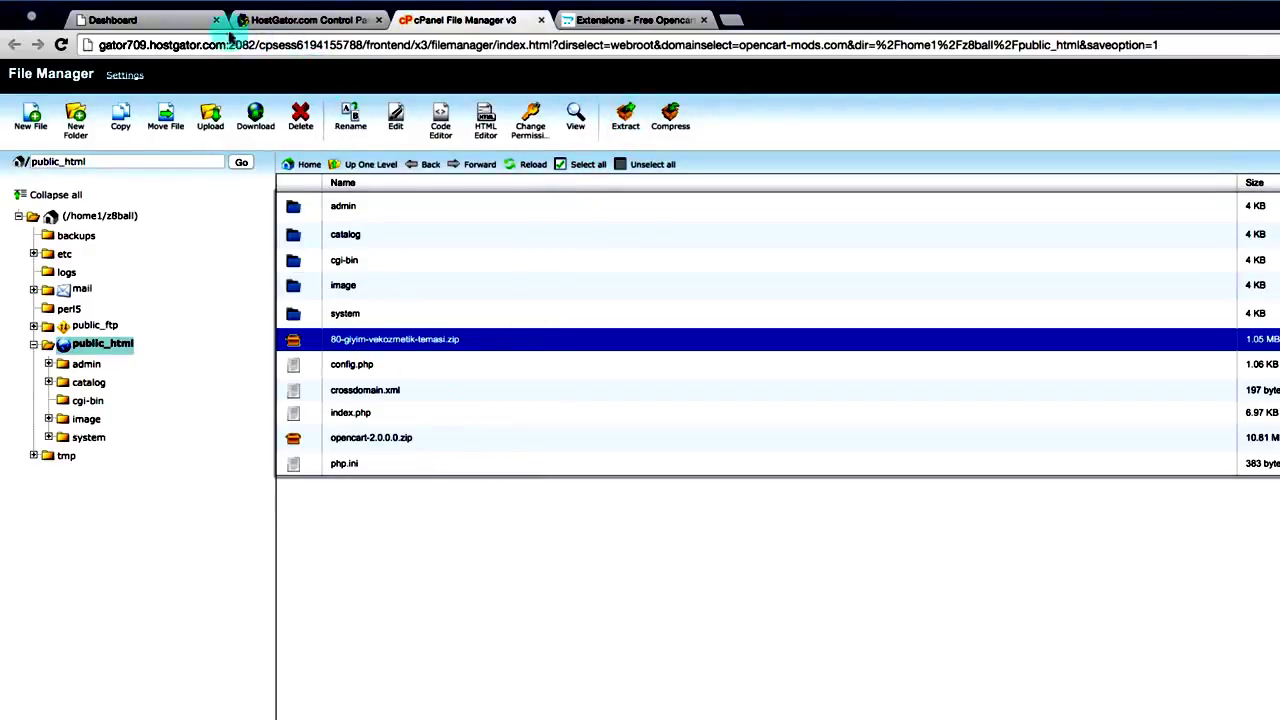
- Go to System > Settings in the OpenCart admin sidebar to list the stores
click(180, 27)
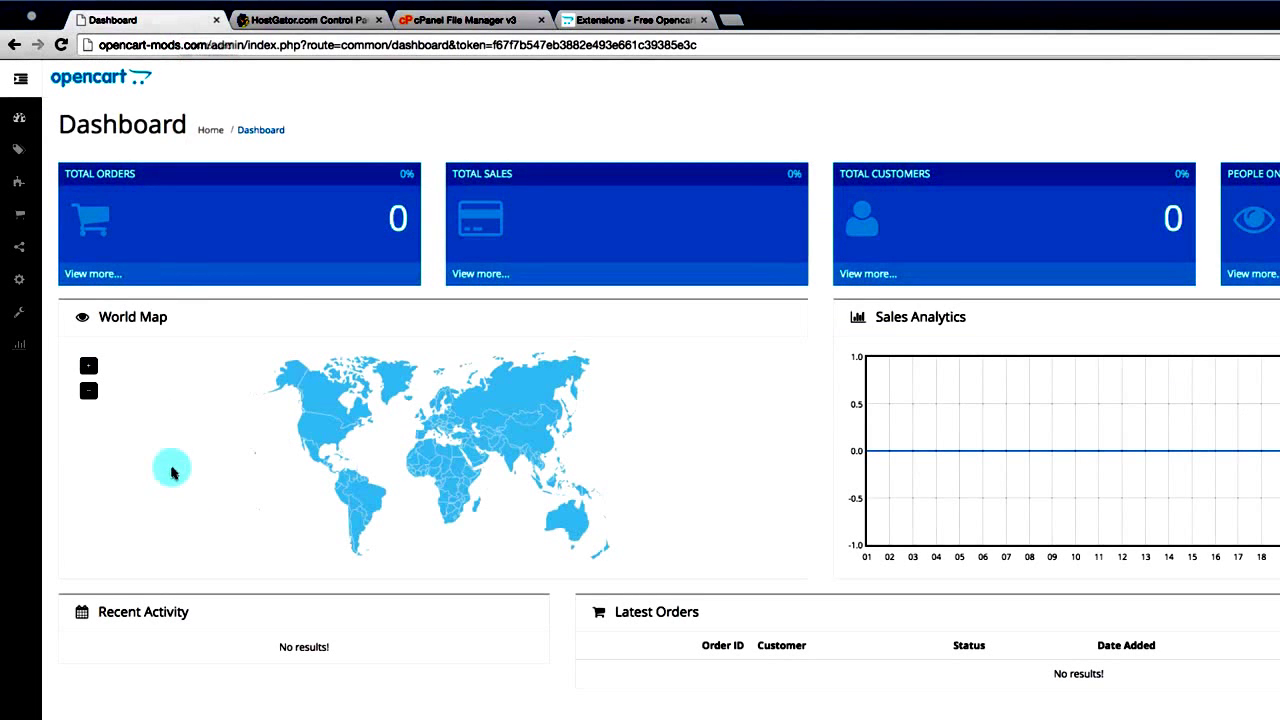
mouse_move(18, 273)
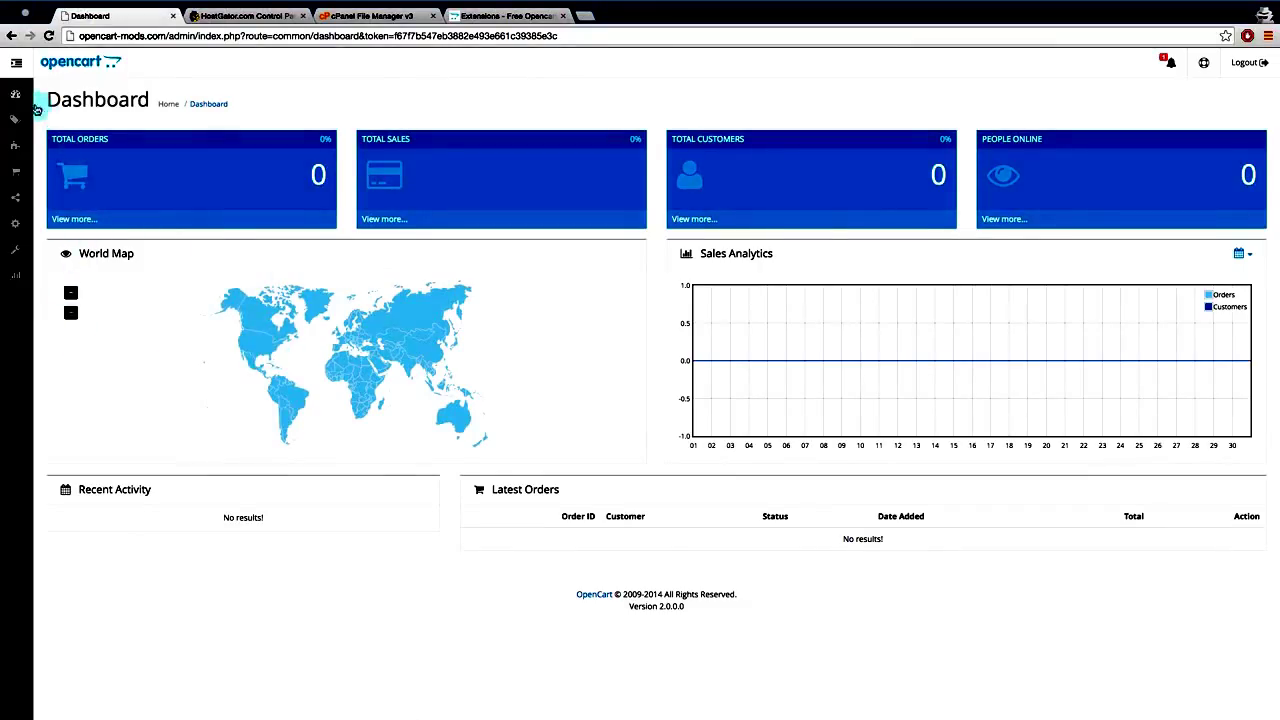
click(16, 62)
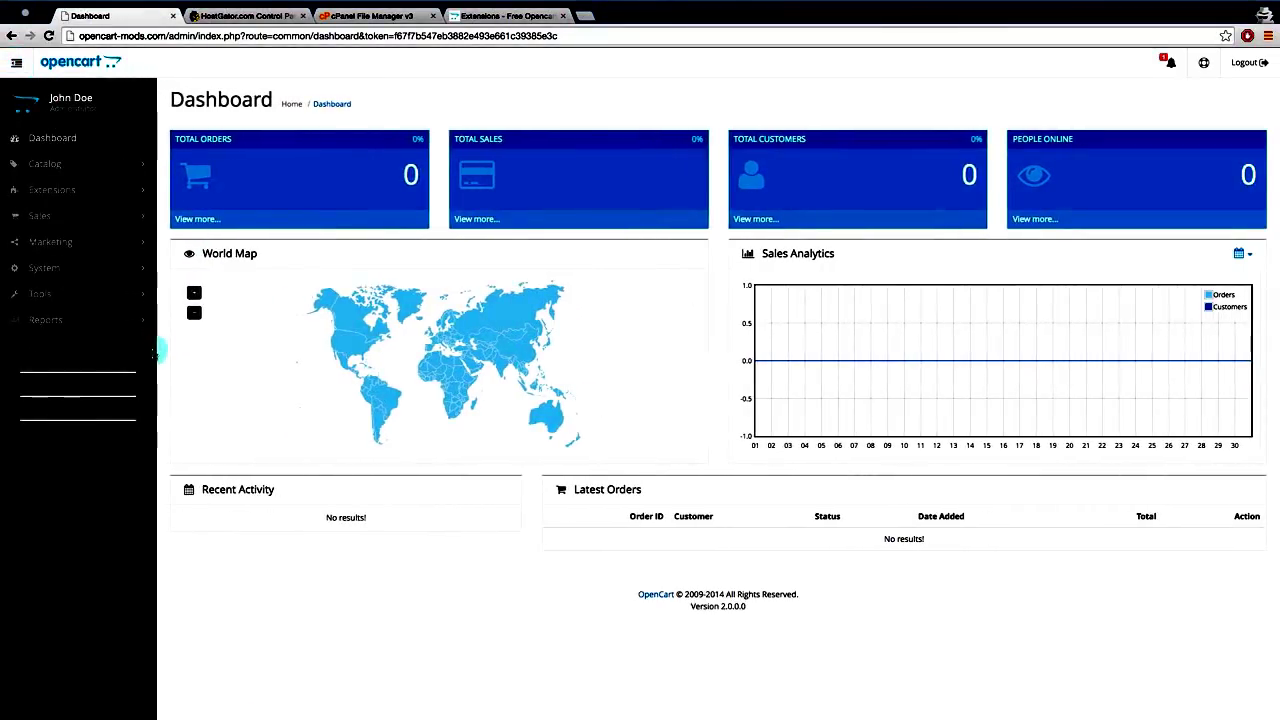
click(98, 279)
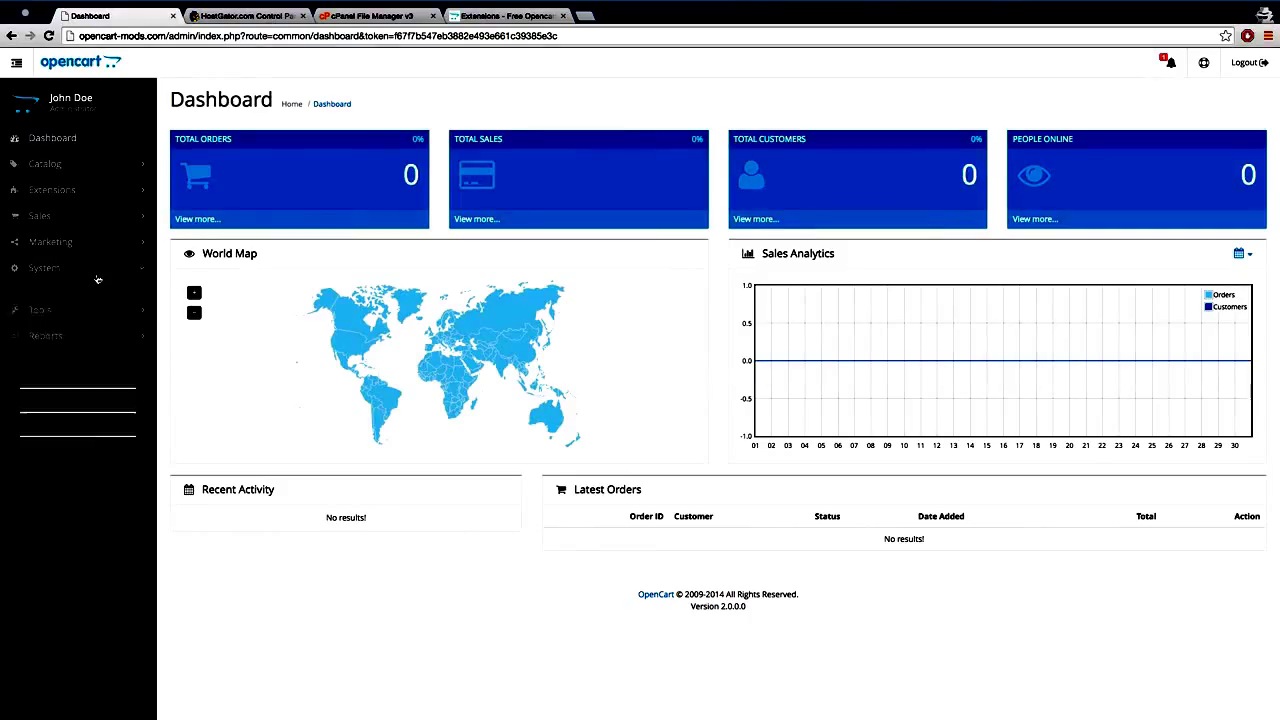
click(47, 300)
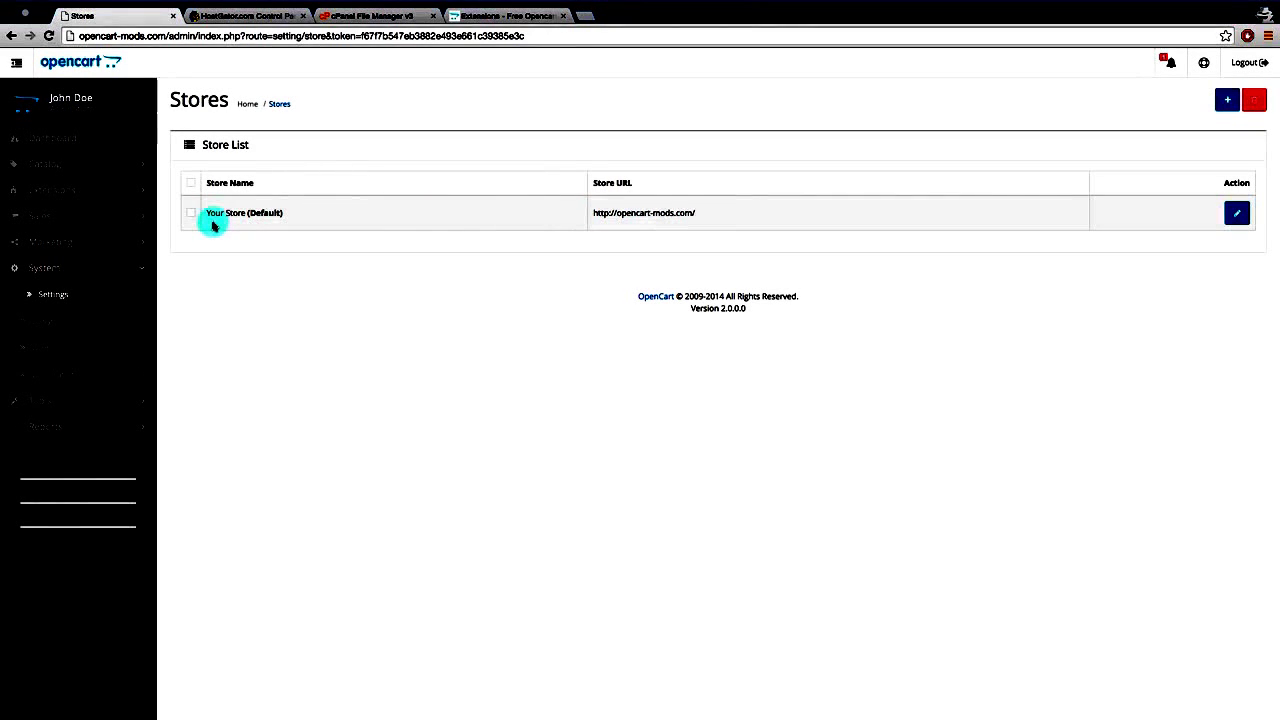
- Set the default store's Template to cosmetic and save the store settings
click(1237, 214)
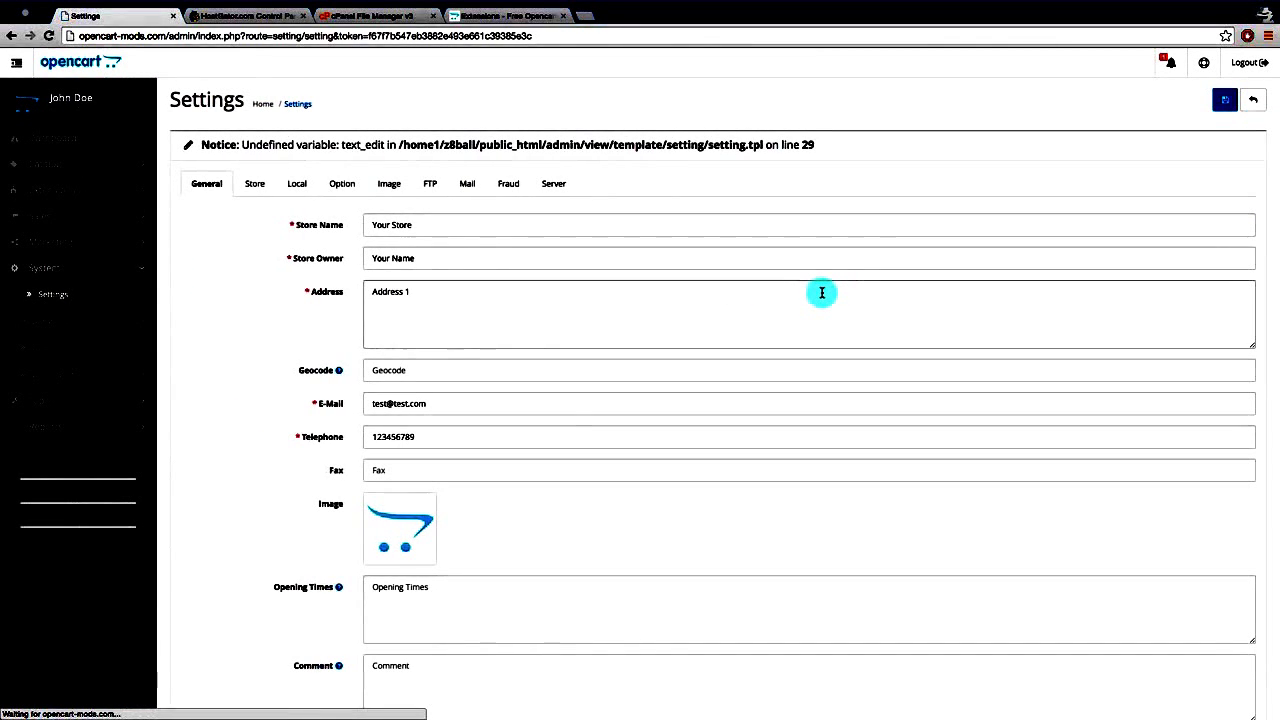
click(255, 186)
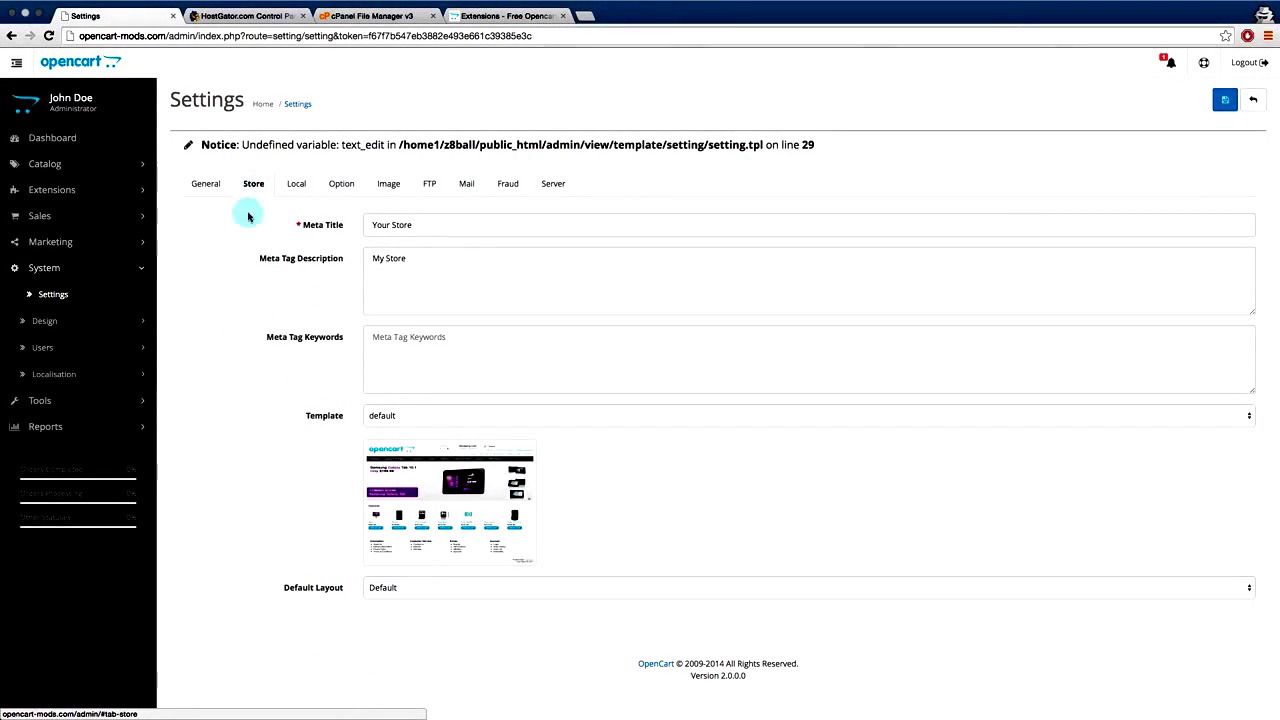
drag(305, 416, 349, 416)
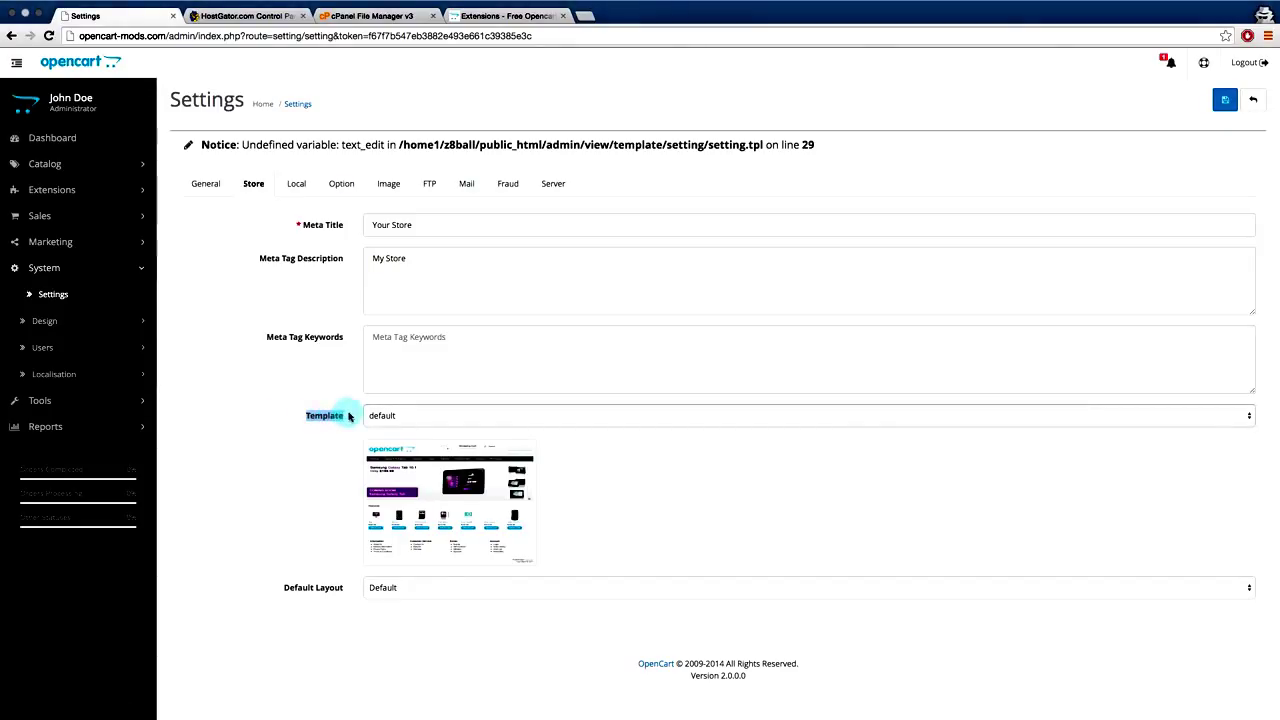
click(1240, 416)
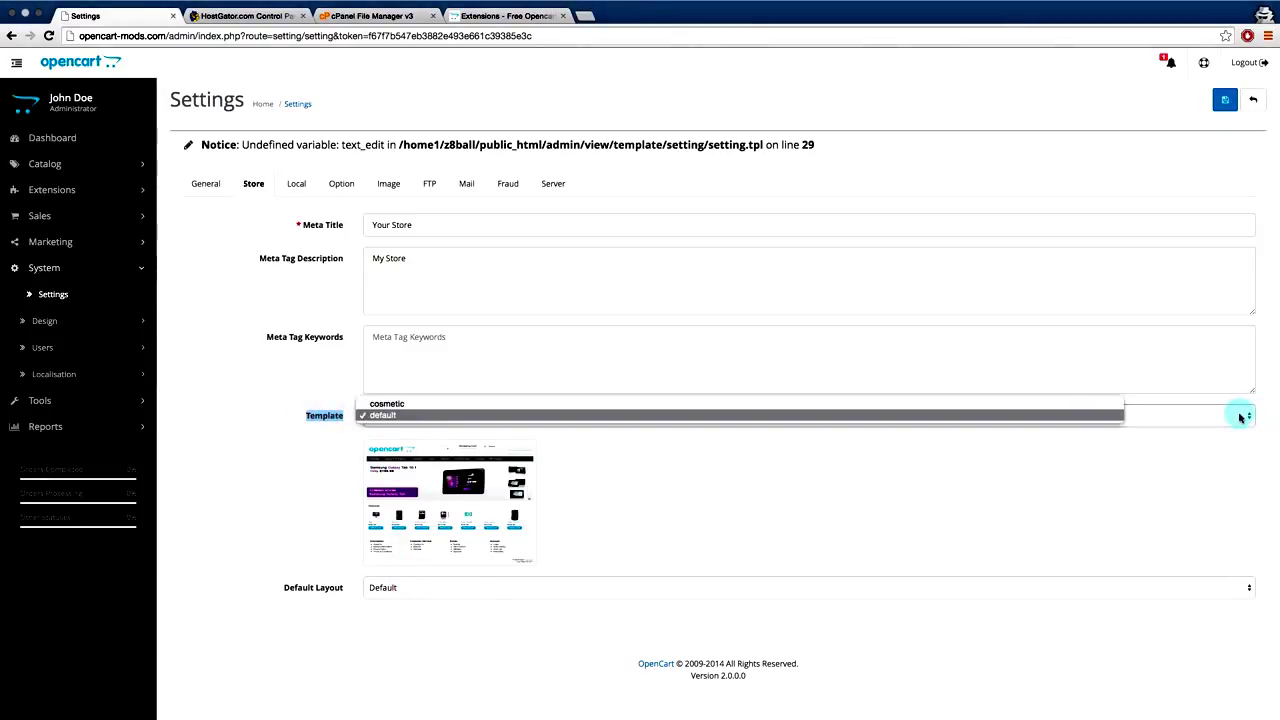
click(1077, 404)
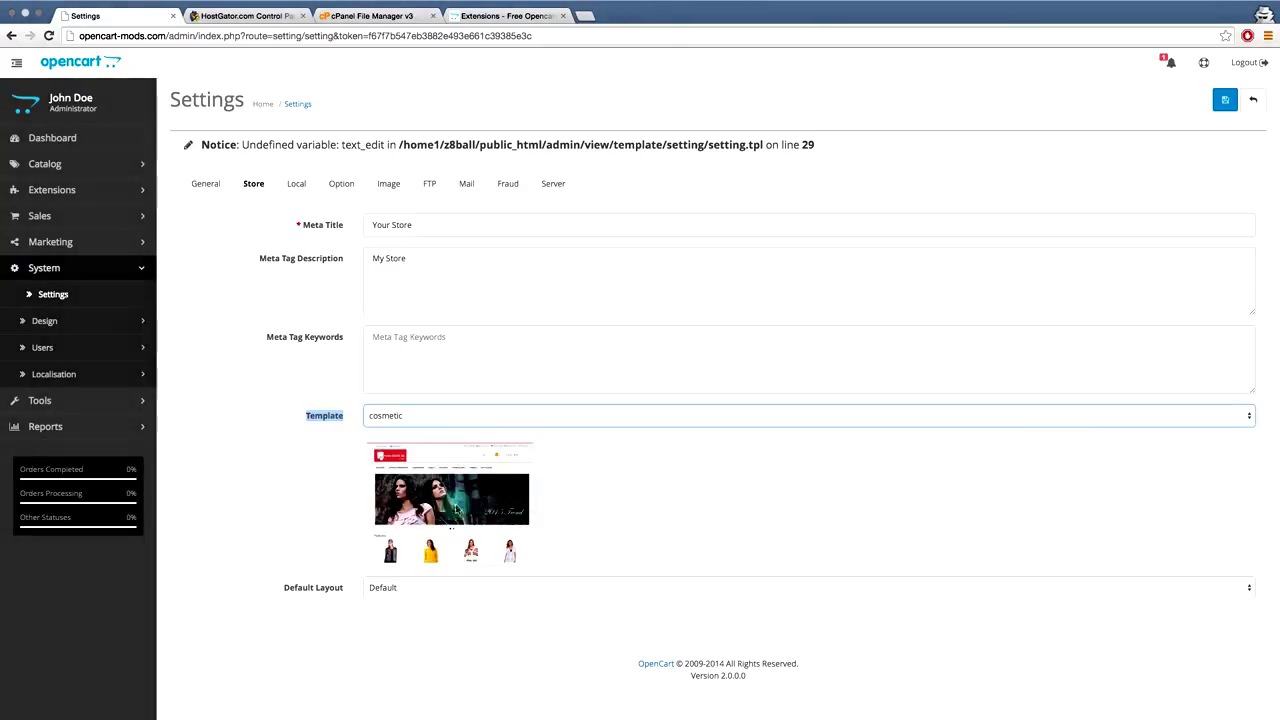
click(1130, 328)
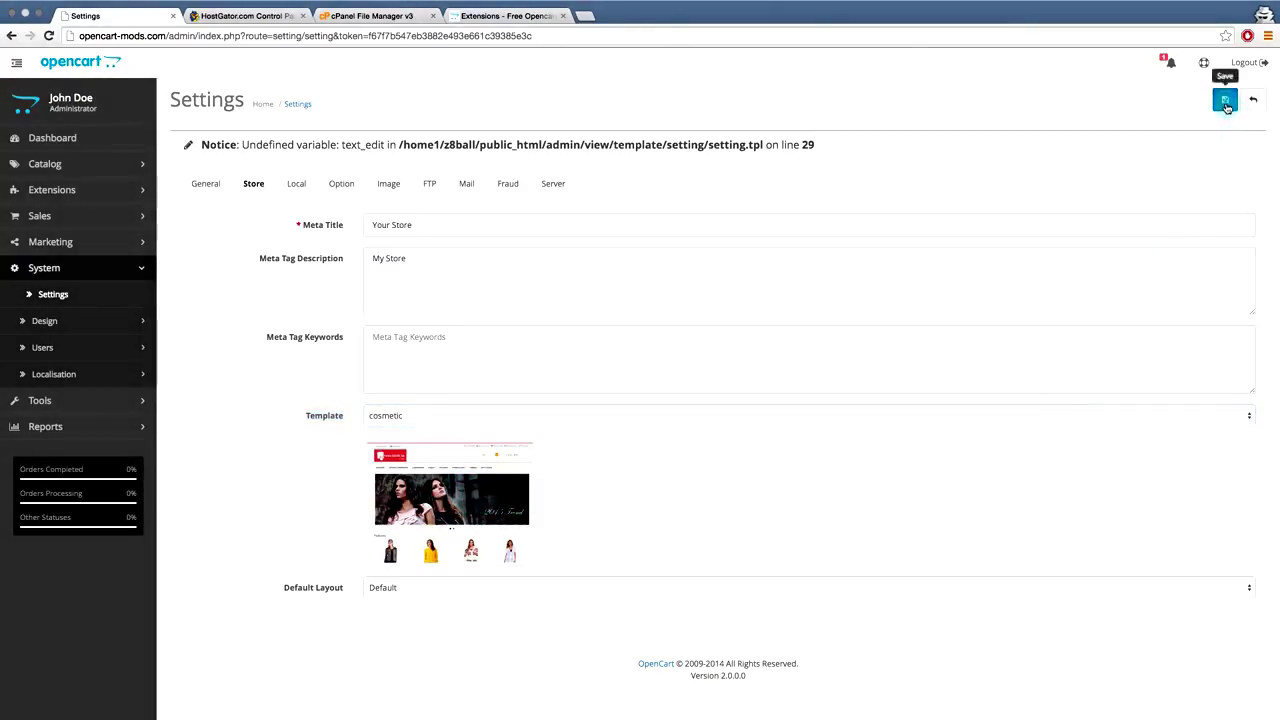
click(1226, 104)
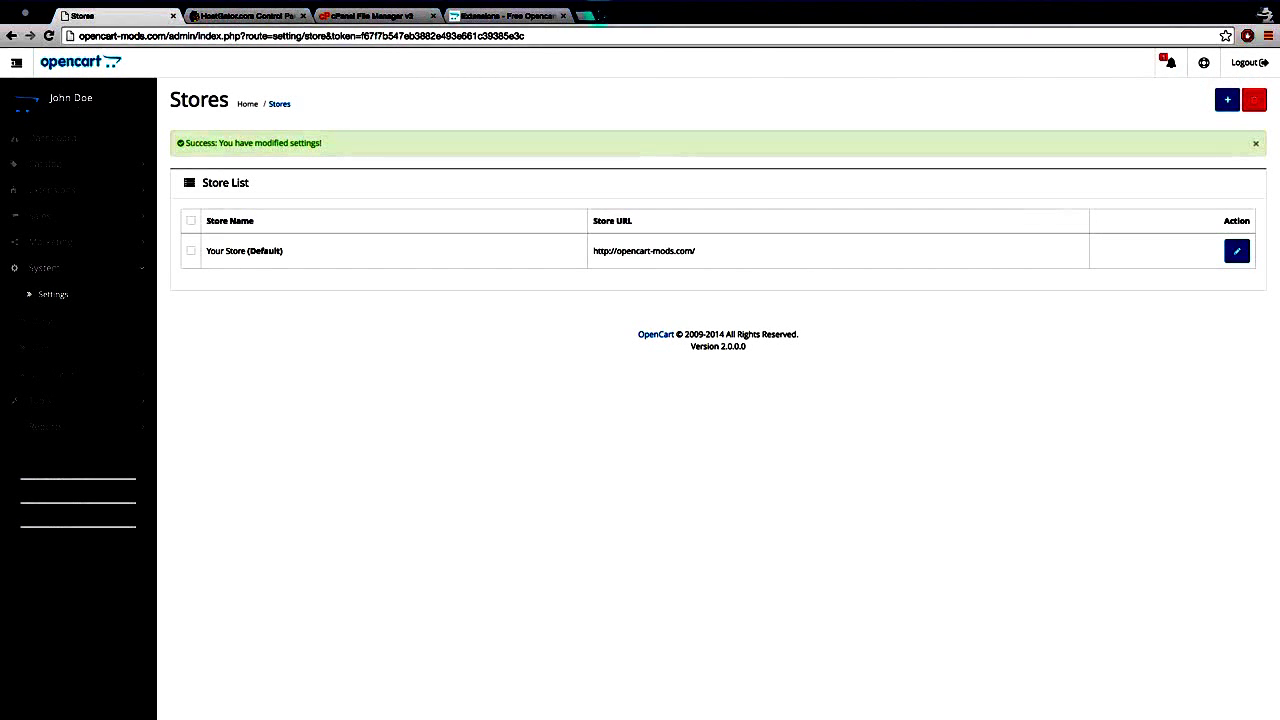
- Load opencart-mods.com in a new private tab and scroll through the new-theme homepage
click(588, 16)
text(o)
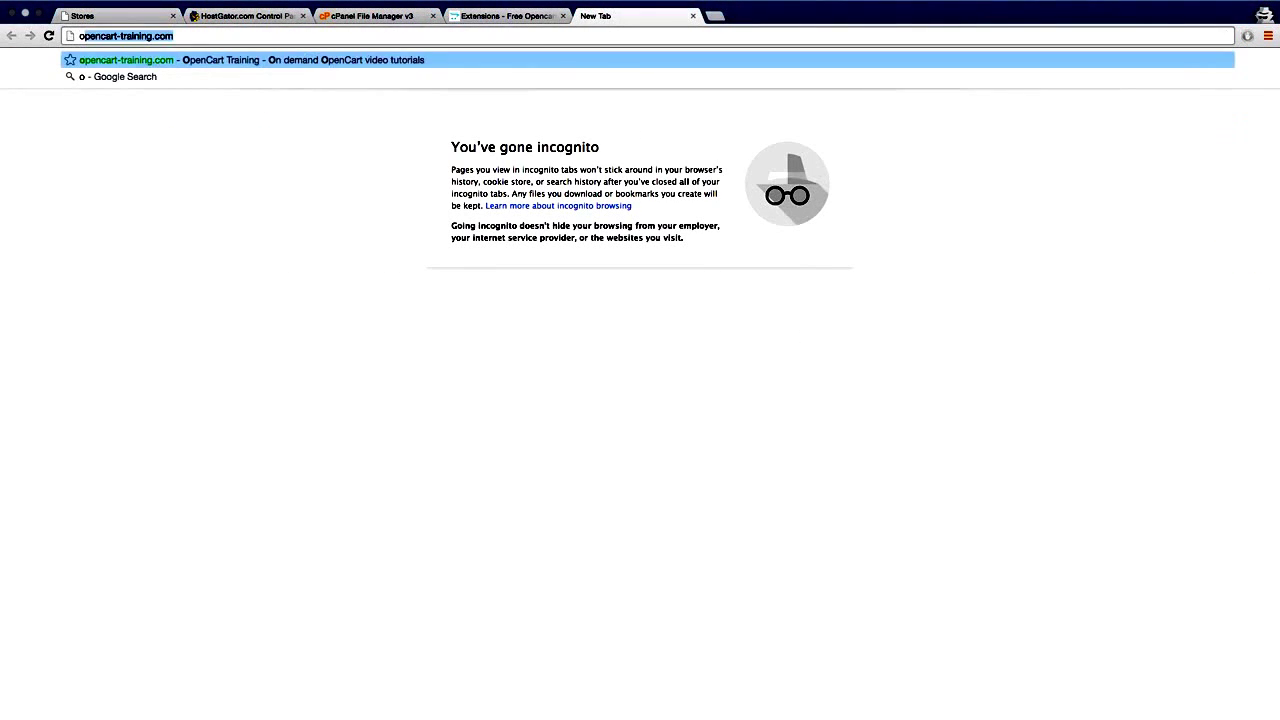
text(pencart-mods.com)
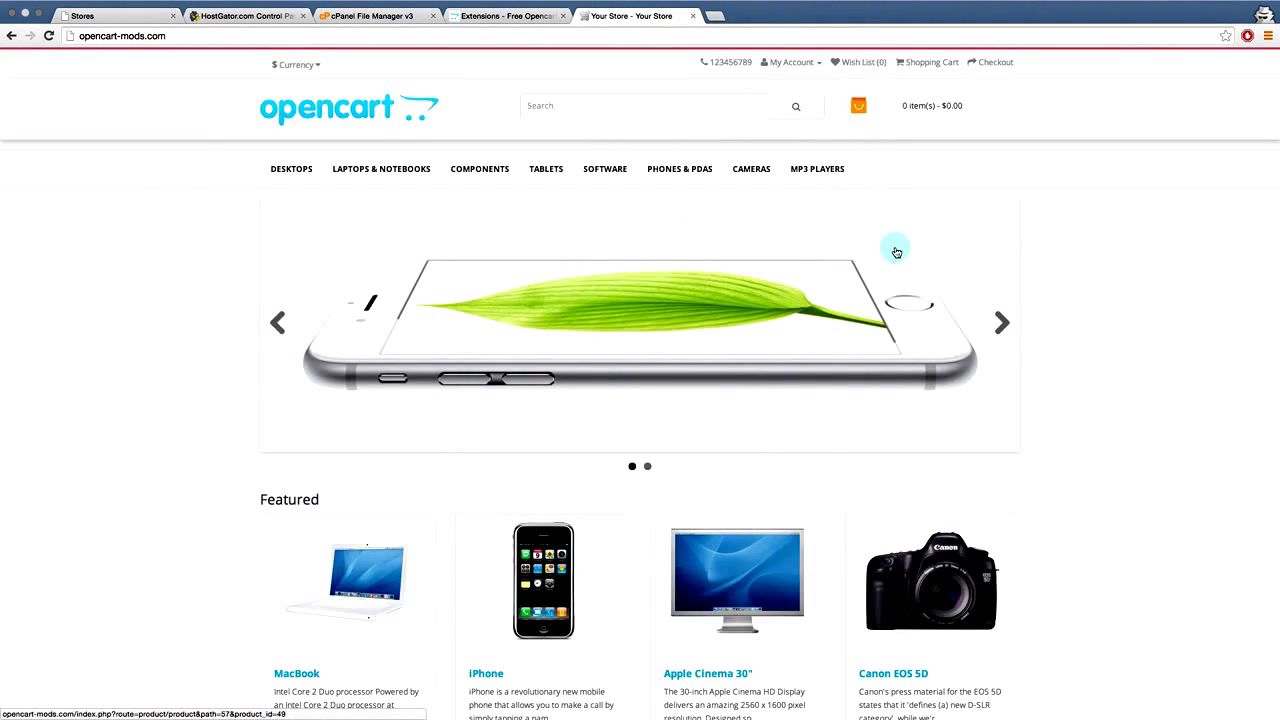
scroll(896, 252, down, 5)
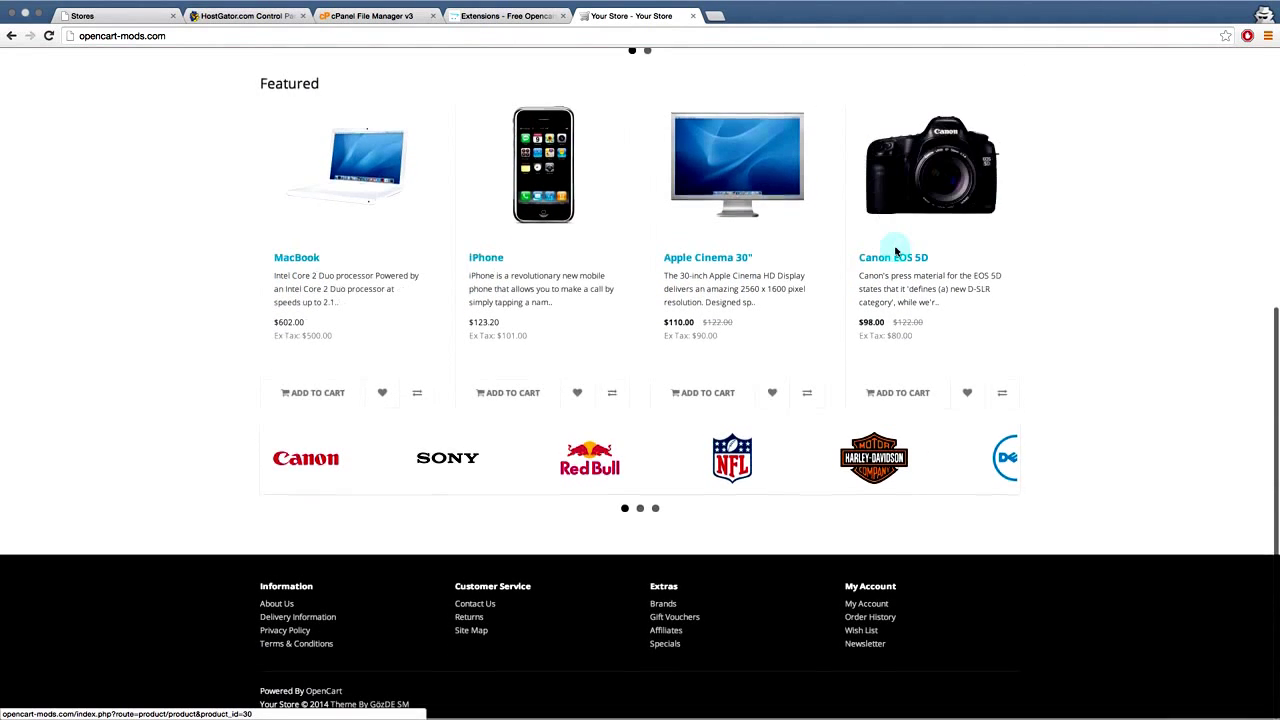
scroll(896, 252, up, 3)
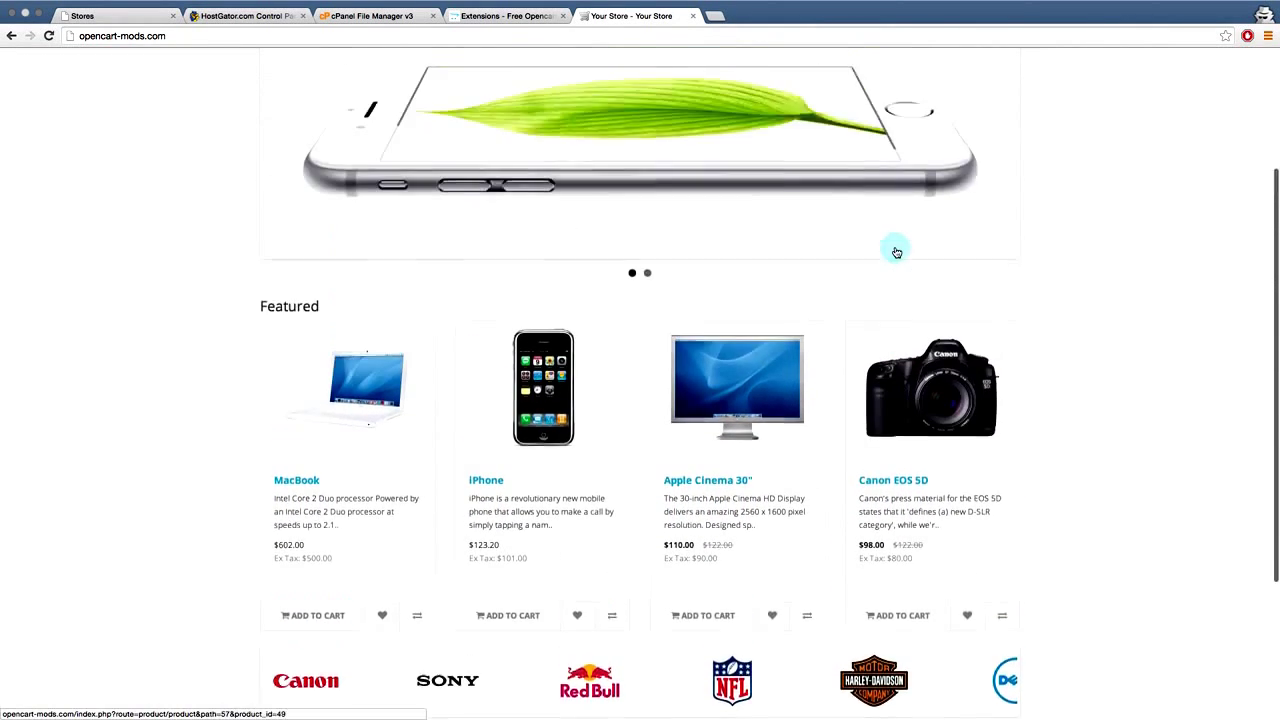
scroll(896, 252, up, 3)
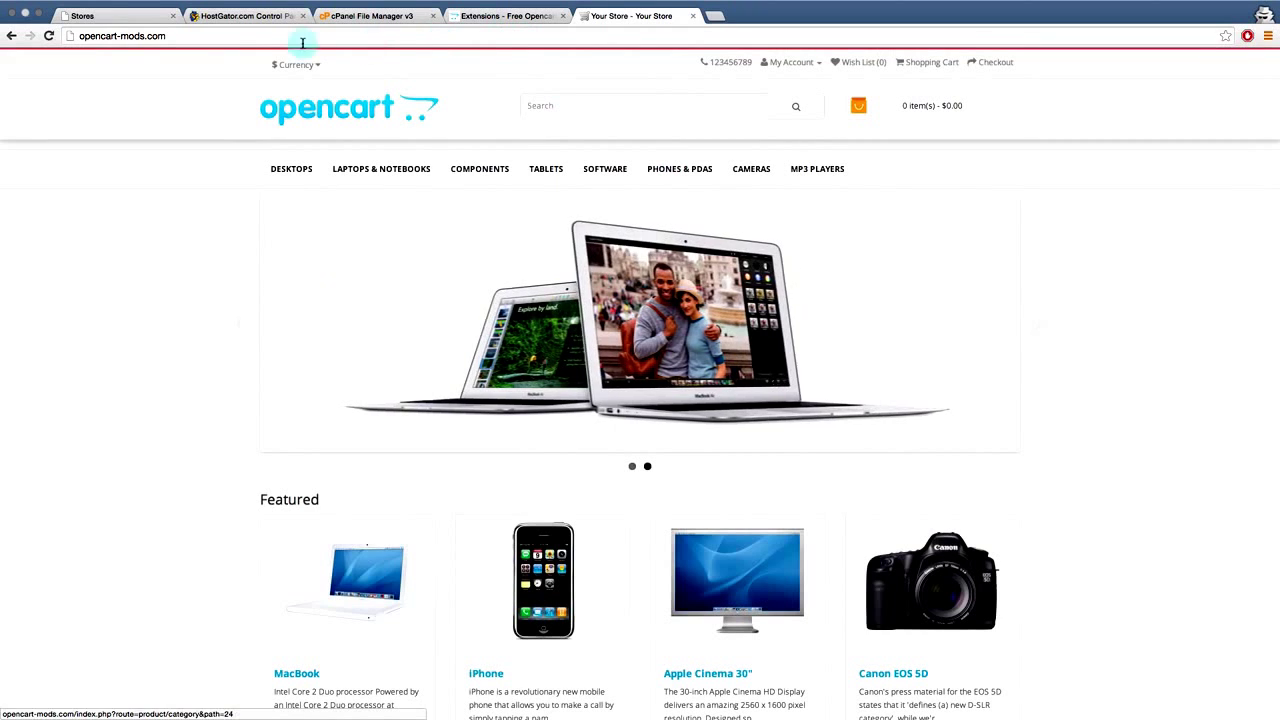
- Change the store's Template setting to default, save, and reload the opencart-mods.com storefront
click(125, 17)
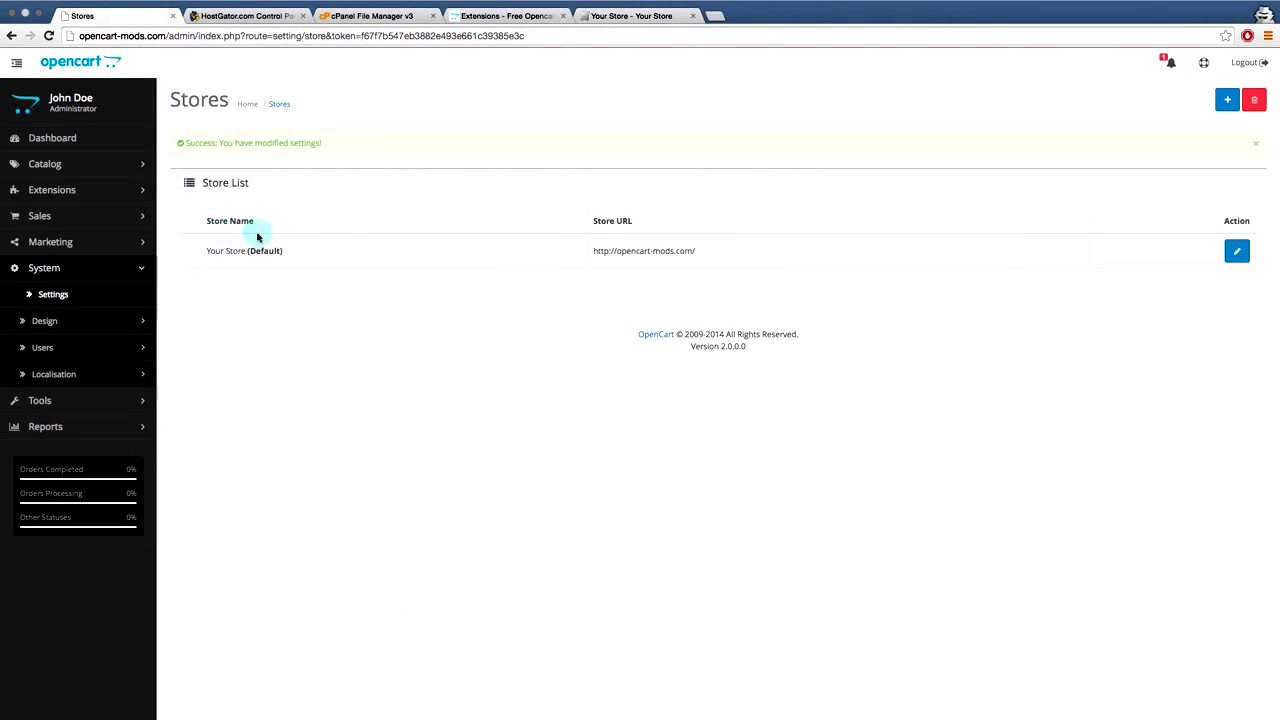
click(1235, 254)
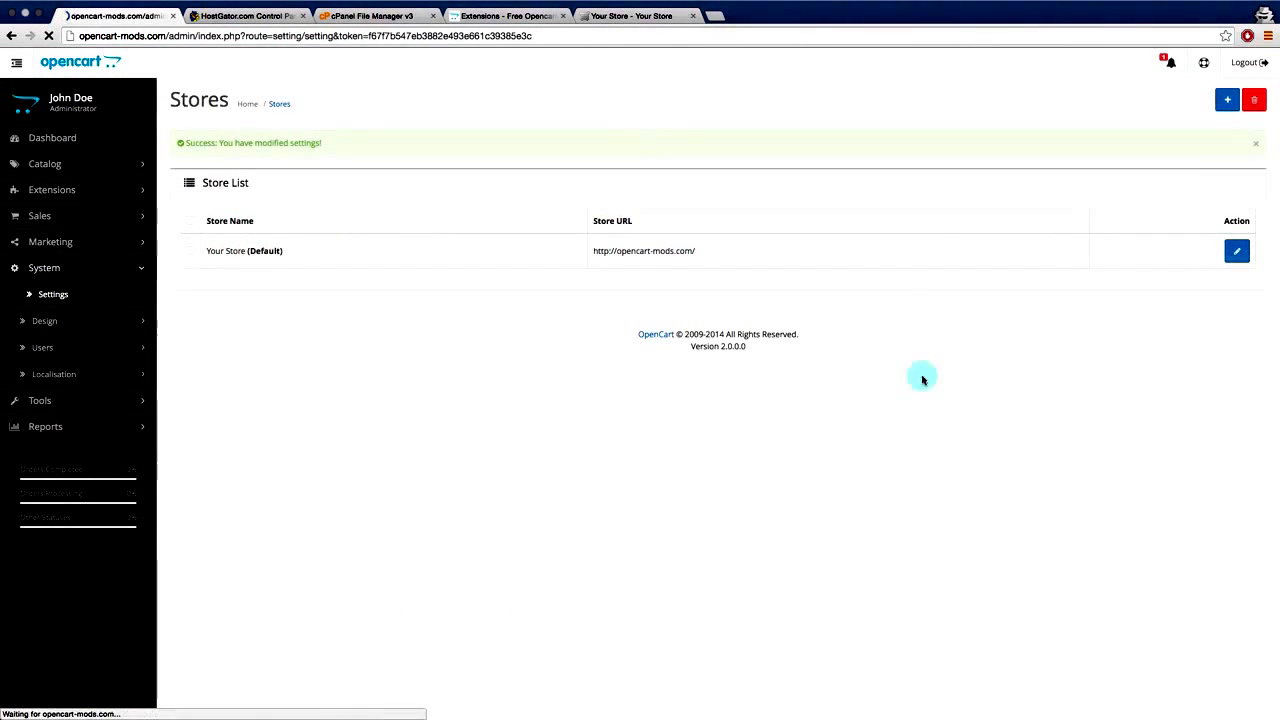
click(131, 183)
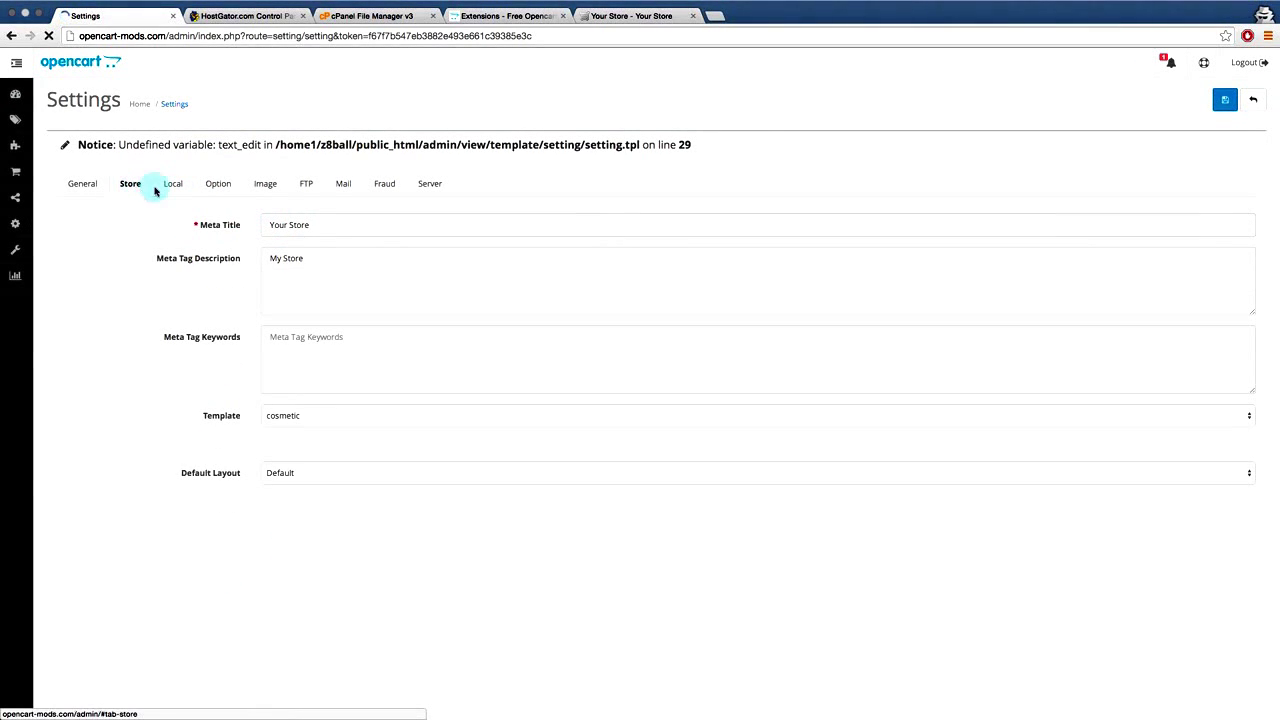
click(1015, 422)
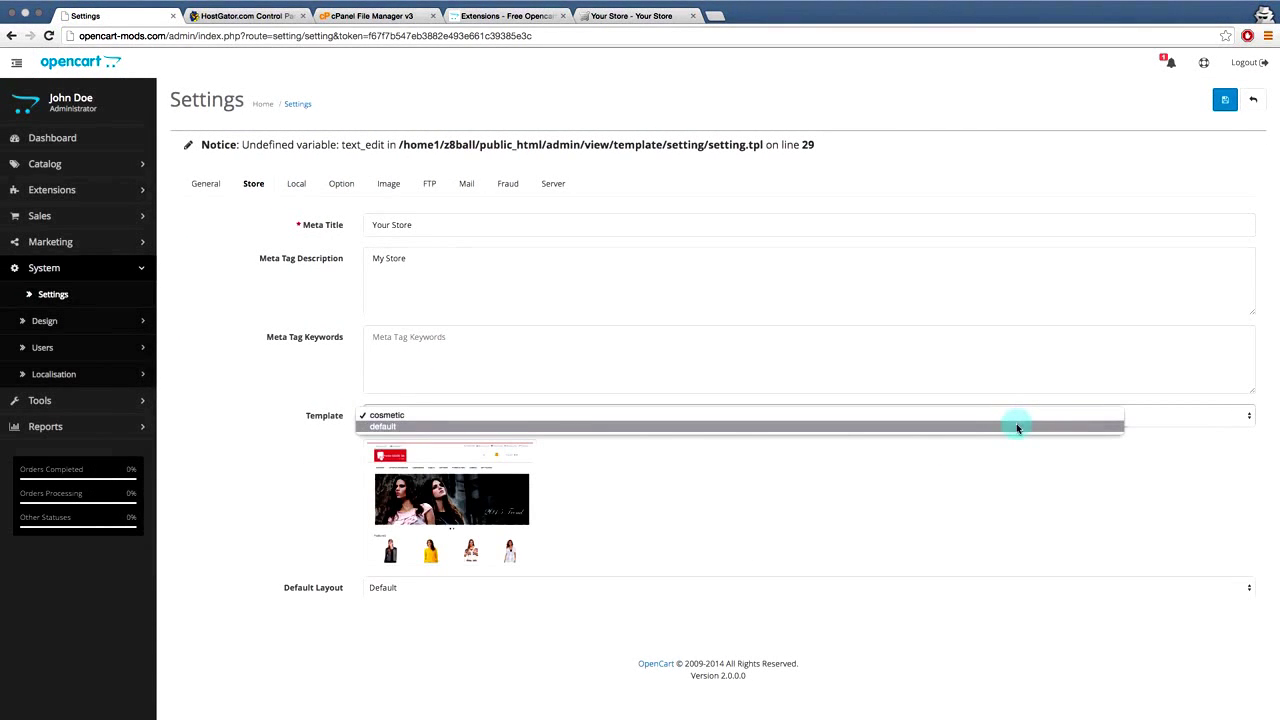
click(1016, 425)
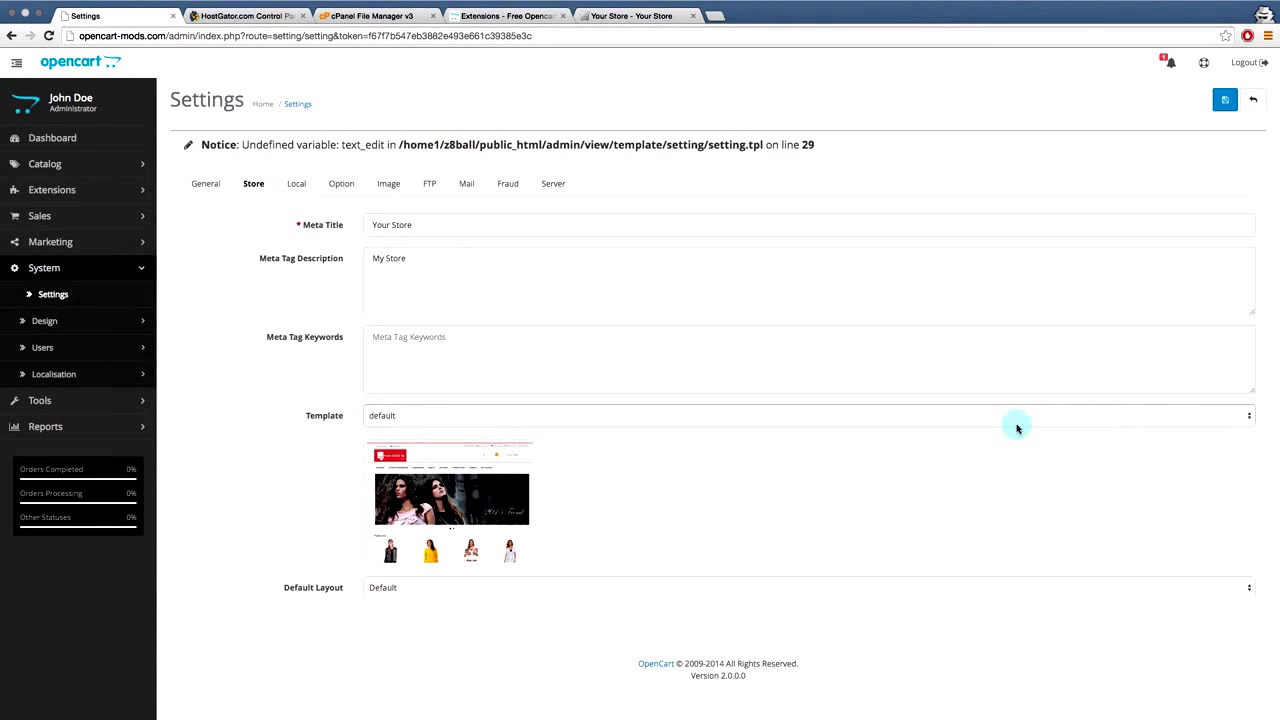
click(1224, 101)
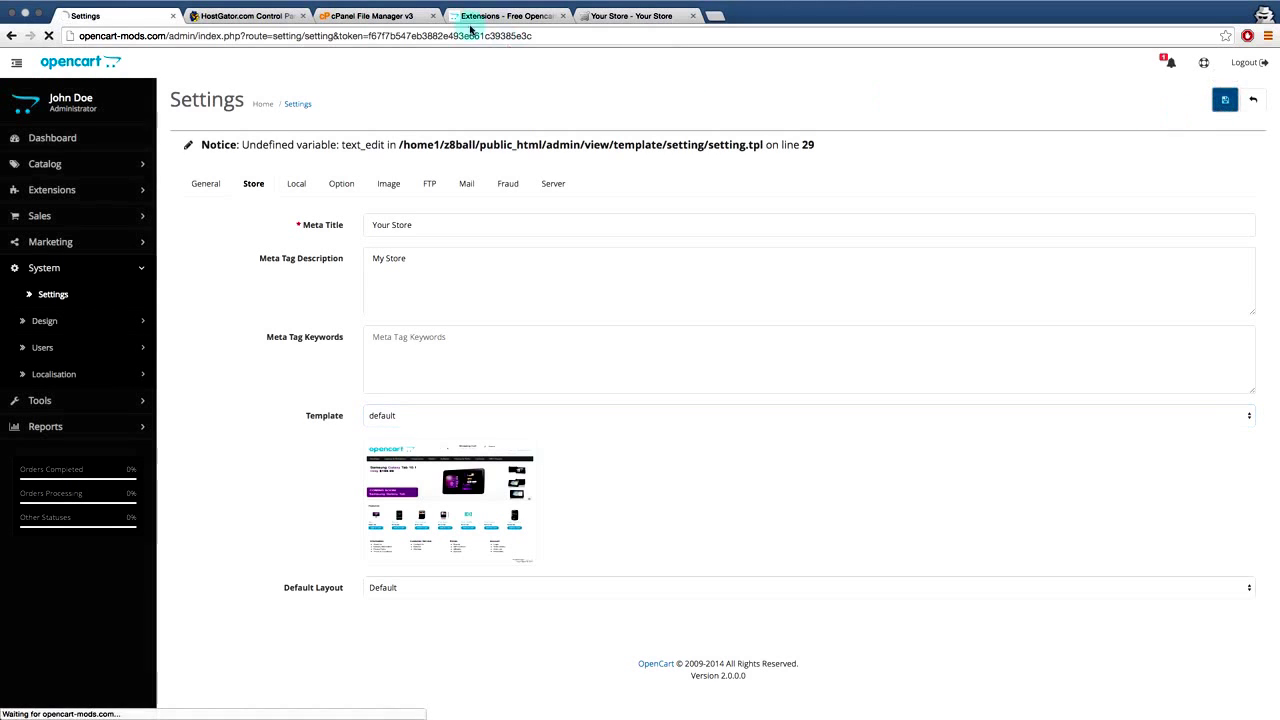
click(632, 16)
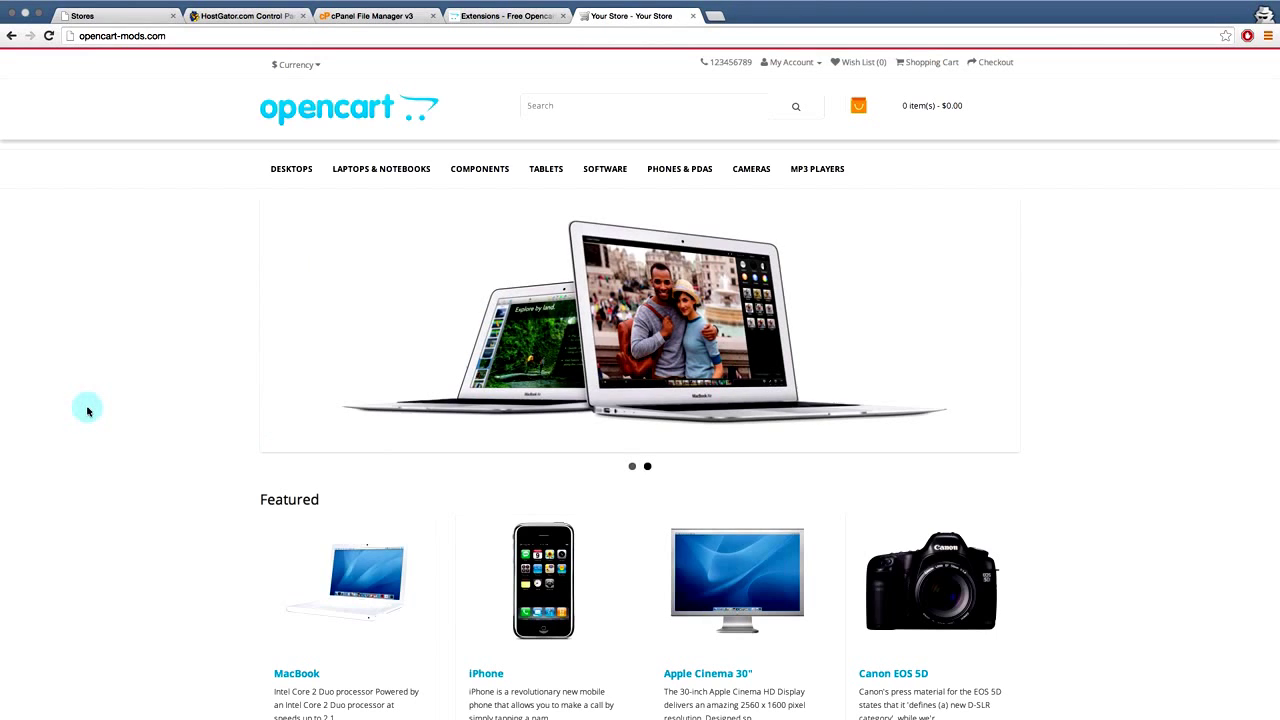
key(super+r)
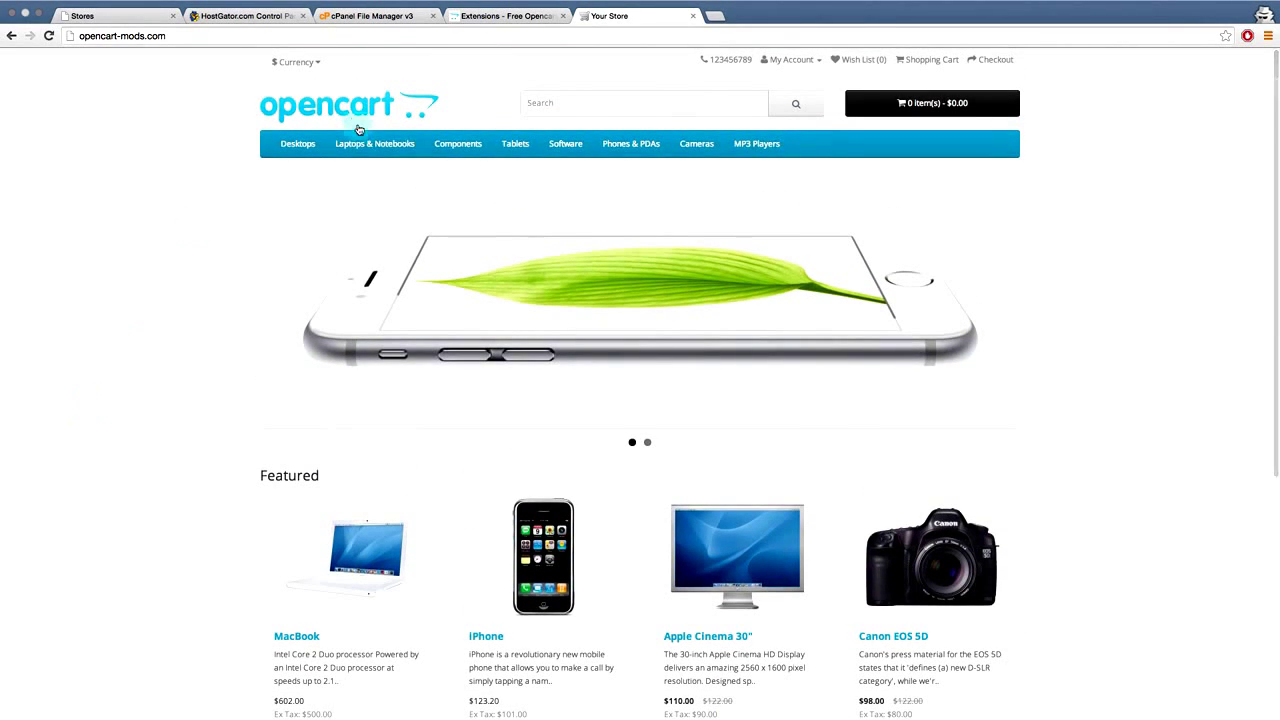
- Return to the cPanel File Manager's public_html listing and select opencart-2.0.0.0.zip
click(231, 17)
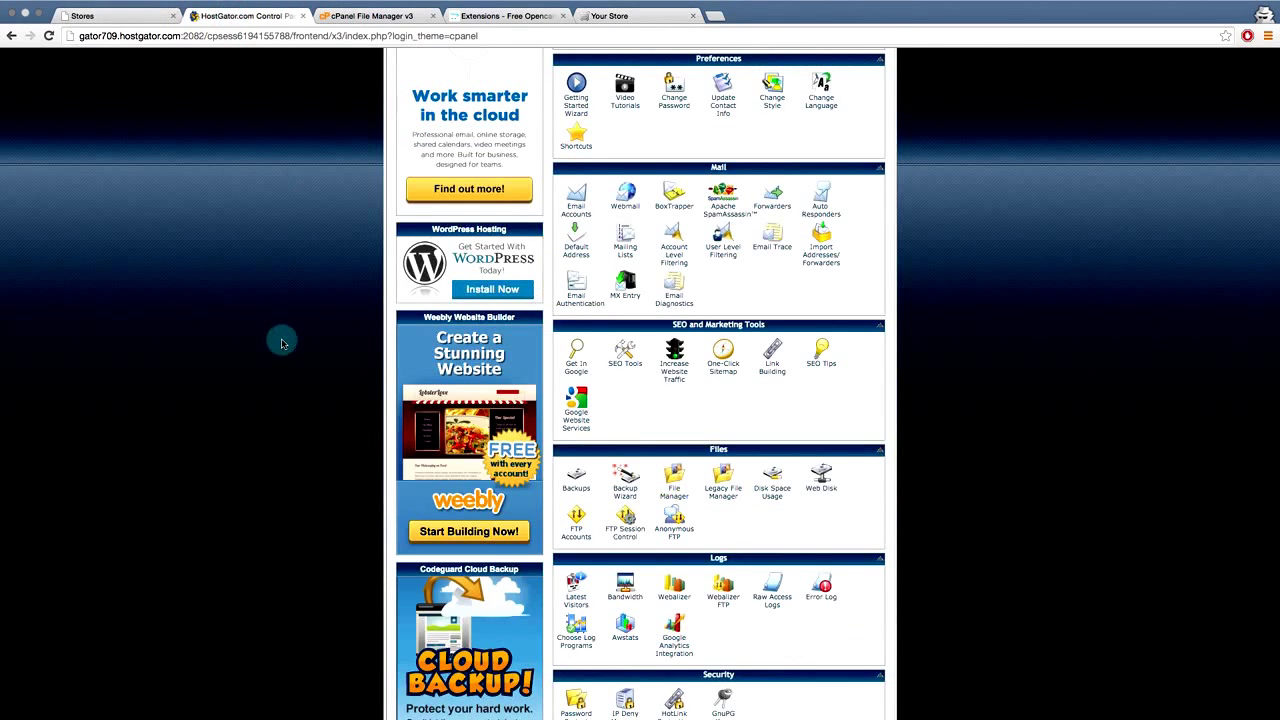
click(409, 17)
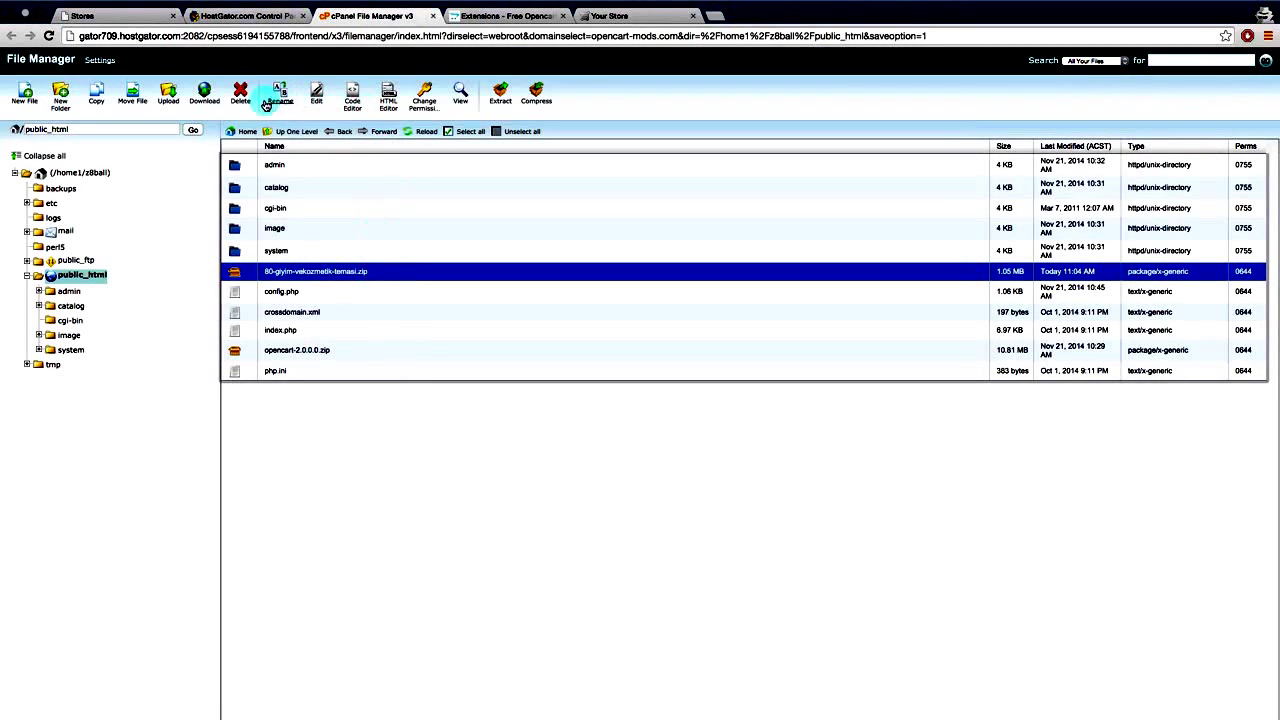
click(282, 352)
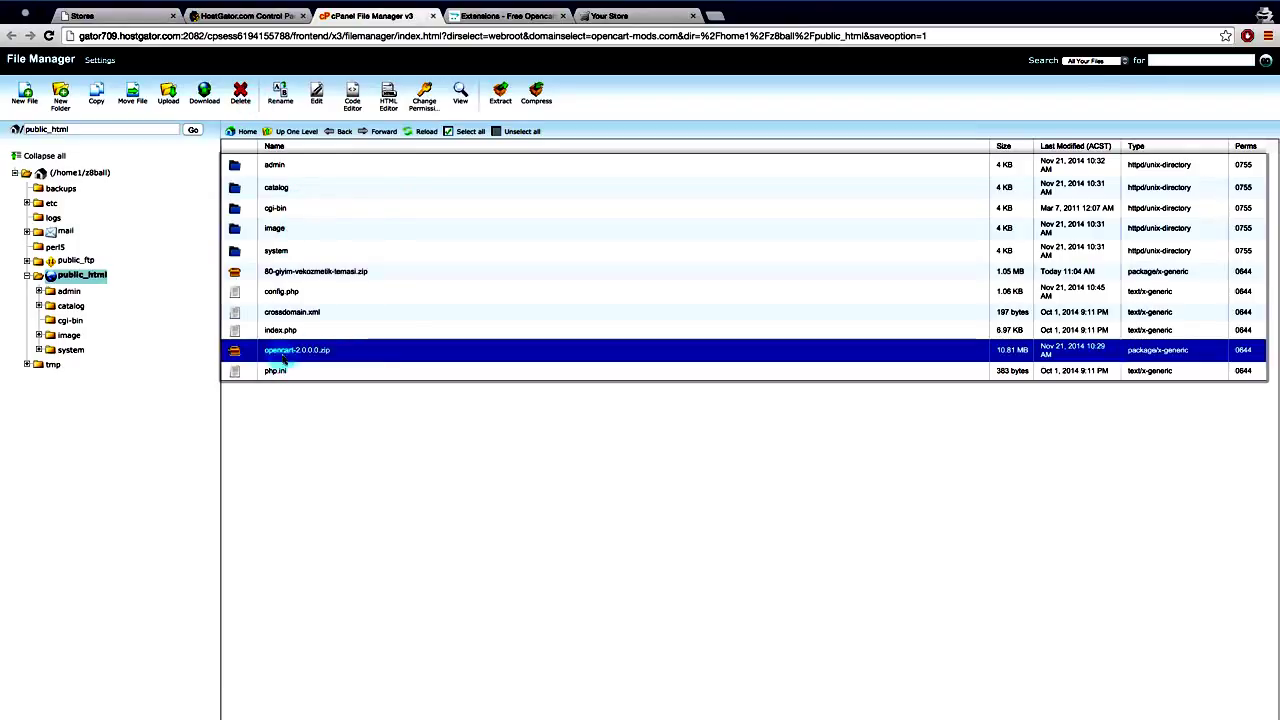